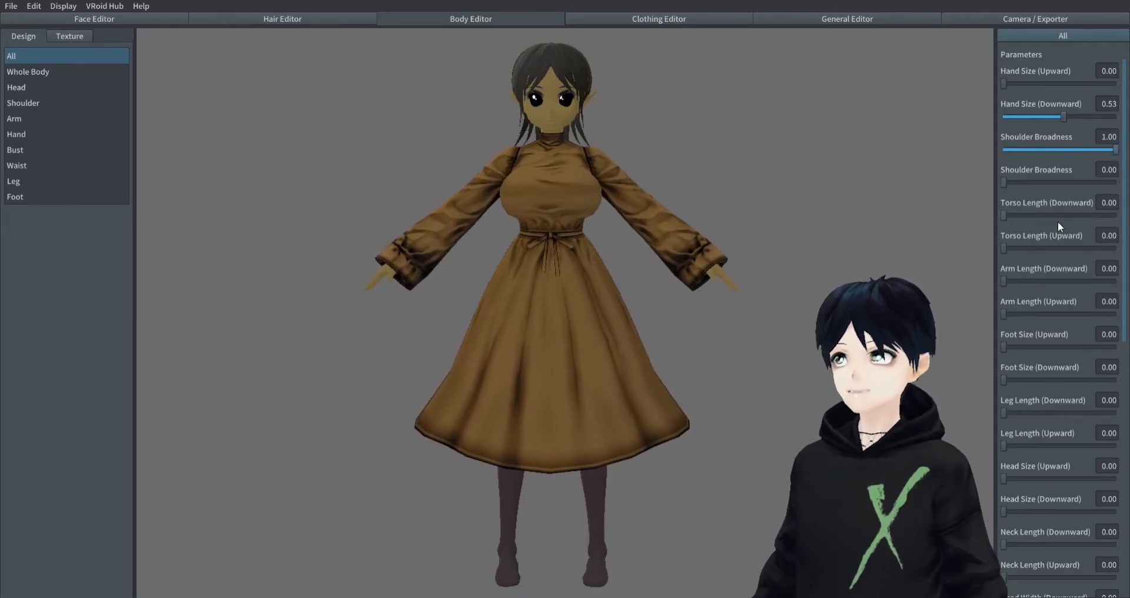
- Set Arm Length (Downward) to 1.00, Leg Length (Downward) to 0.41 and Neck Length (Downward) to 0.50
drag(1004, 282, 1114, 282)
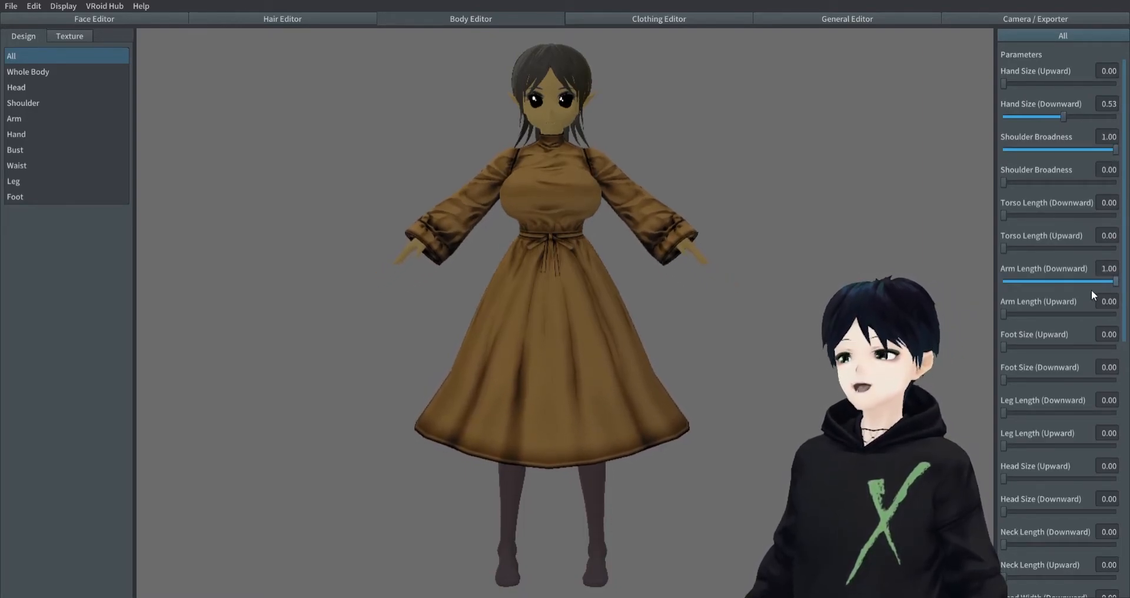
drag(1004, 411, 1050, 408)
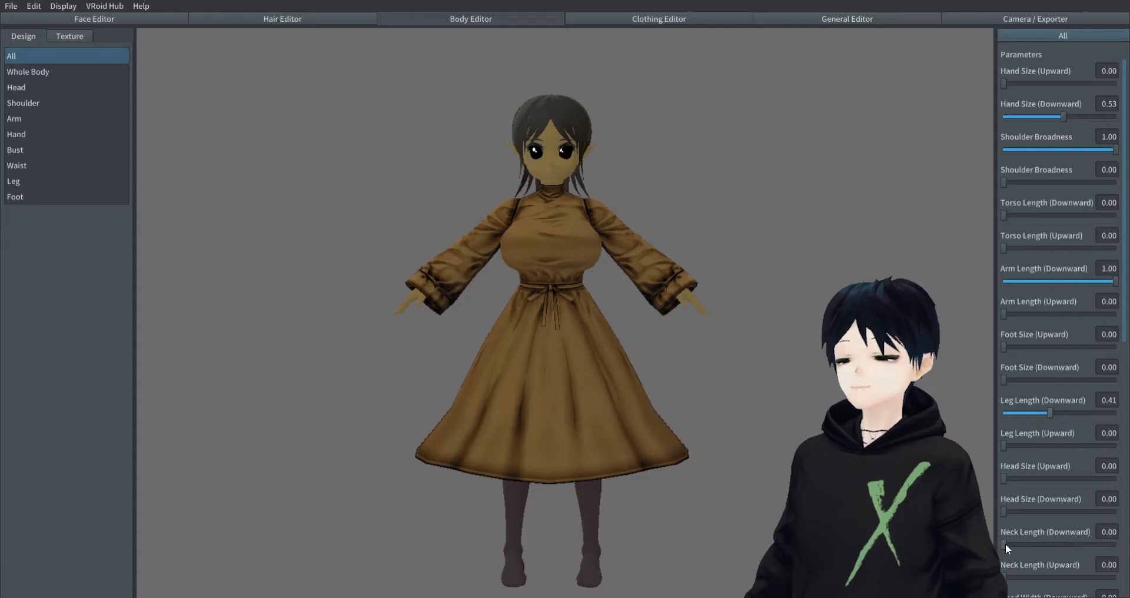
drag(1005, 545, 1061, 545)
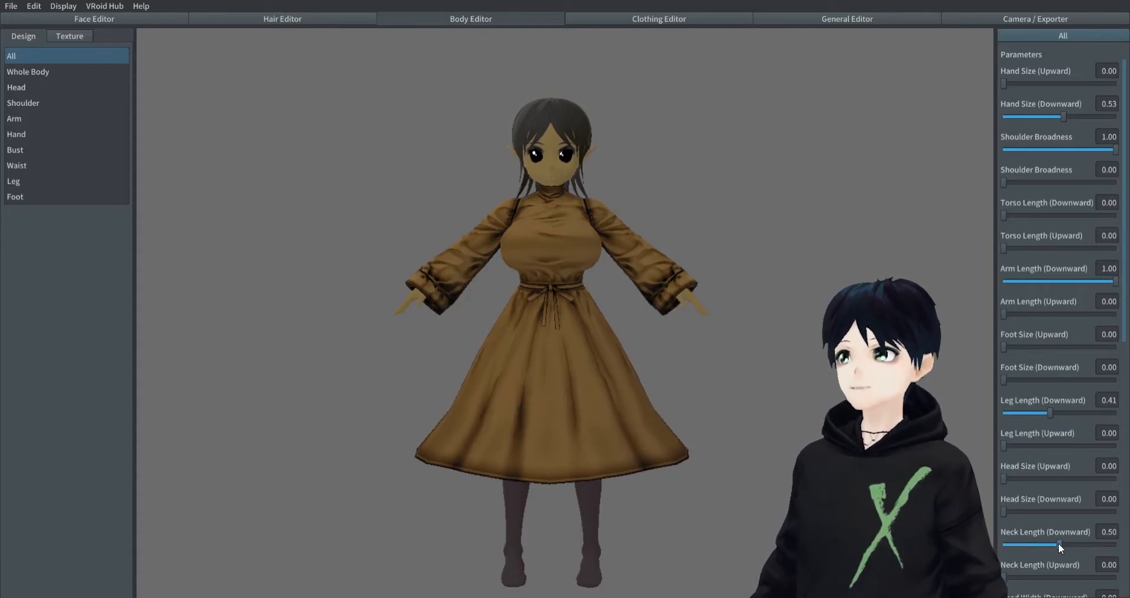
- Set Head Width (Upward) to 0.75 and Waist Smallness to 1.00
scroll(1058, 544, down, 5)
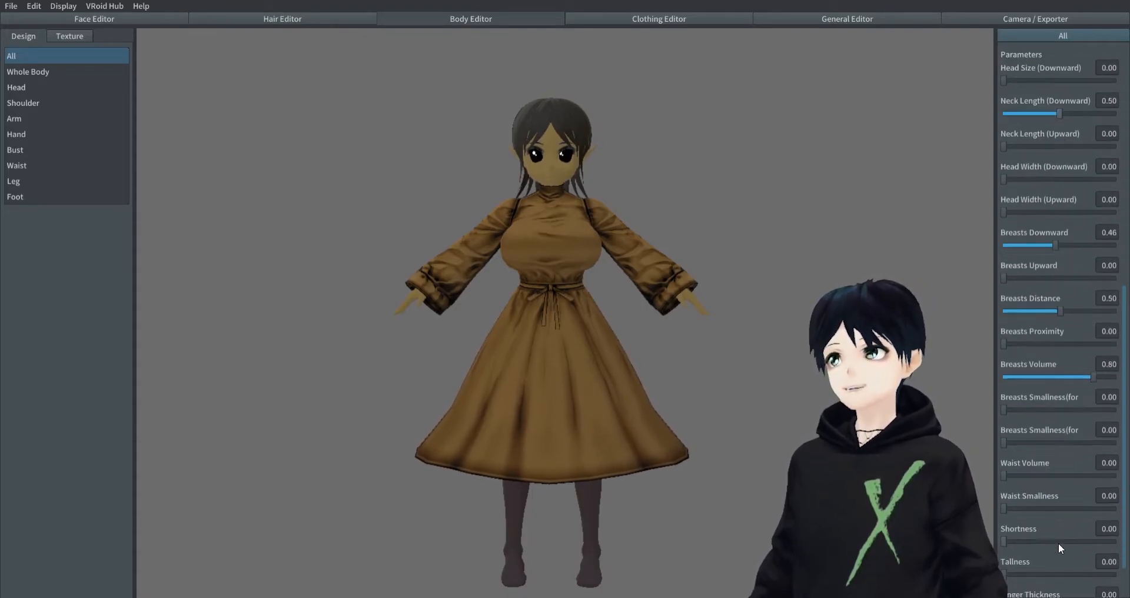
scroll(1058, 543, down, 2)
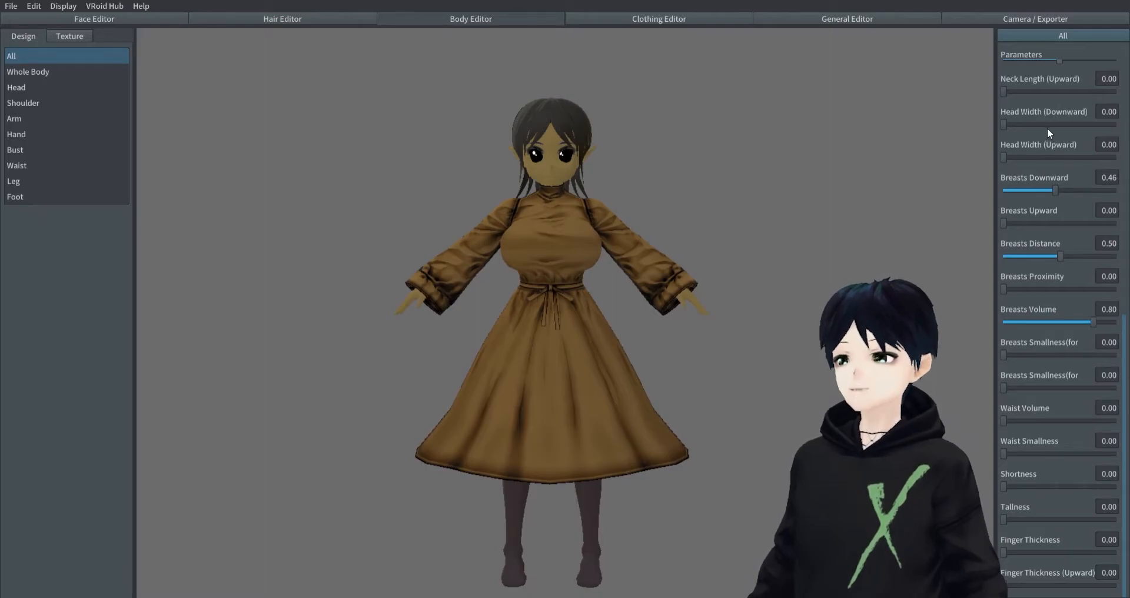
drag(1005, 156, 1089, 156)
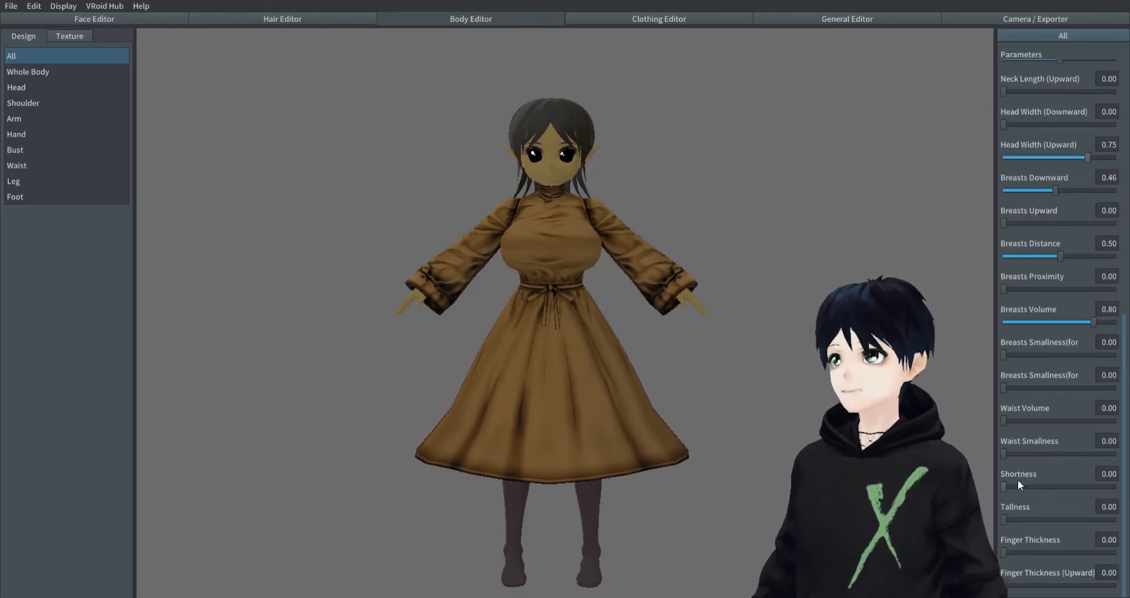
drag(1029, 454, 1115, 454)
- Raise the body's Shortness parameter to its maximum
drag(1007, 487, 1116, 486)
right_drag(883, 456, 605, 369)
scroll(605, 369, up, 3)
drag(1115, 486, 753, 357)
scroll(665, 334, down, 2)
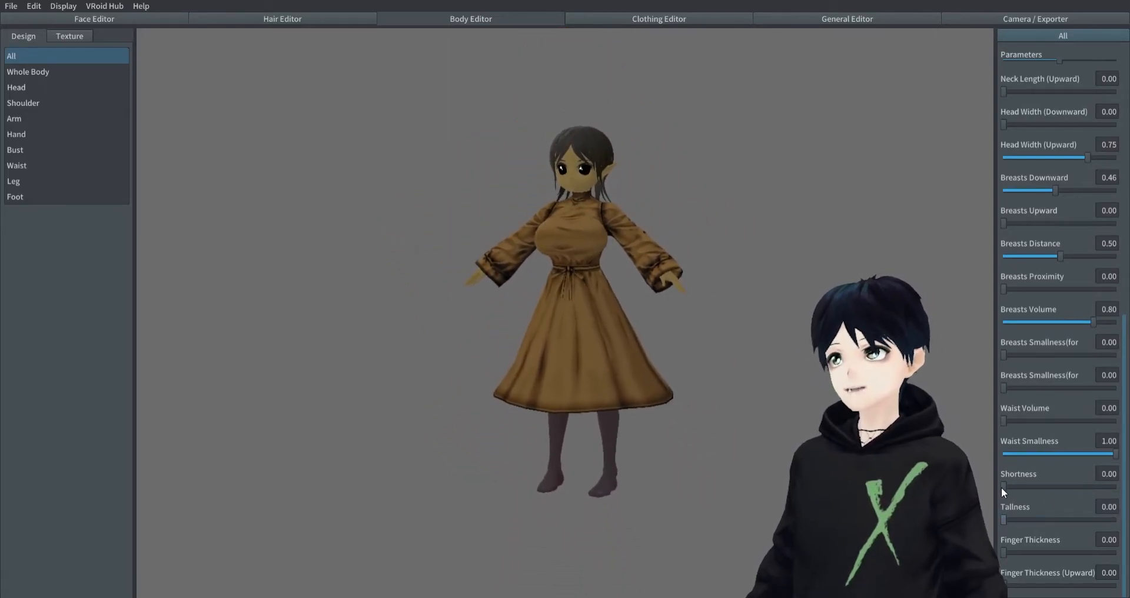
drag(1002, 486, 1115, 486)
scroll(622, 377, up, 3)
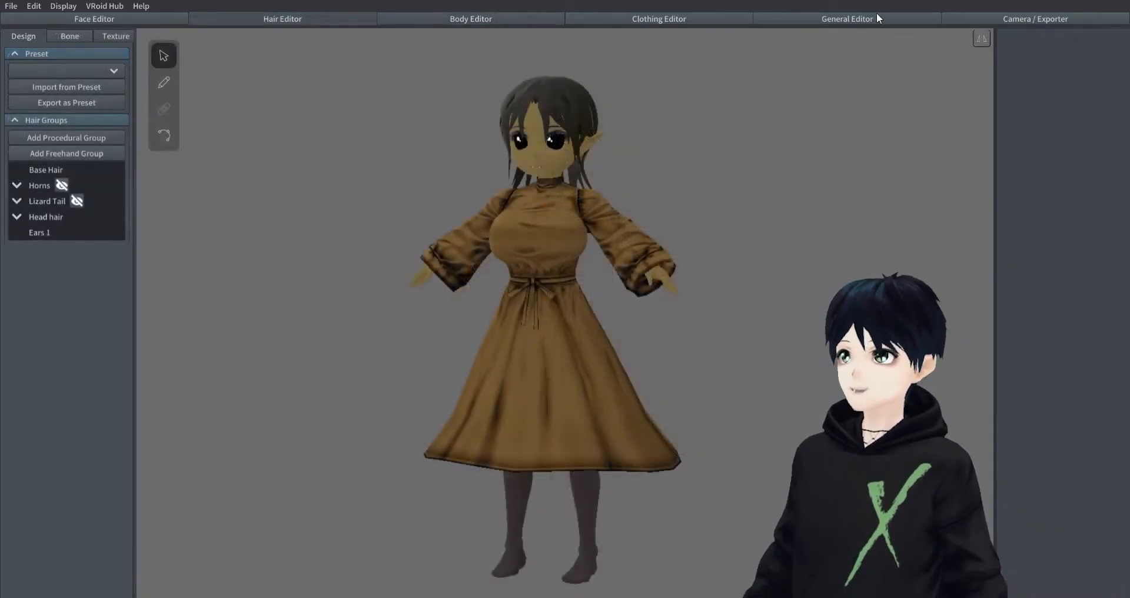
- For the Ears 1 hair group, pull the top control points of the guide mesh up and outward into a bowl above the head
click(58, 232)
right_drag(690, 221, 671, 249)
scroll(648, 241, up, 5)
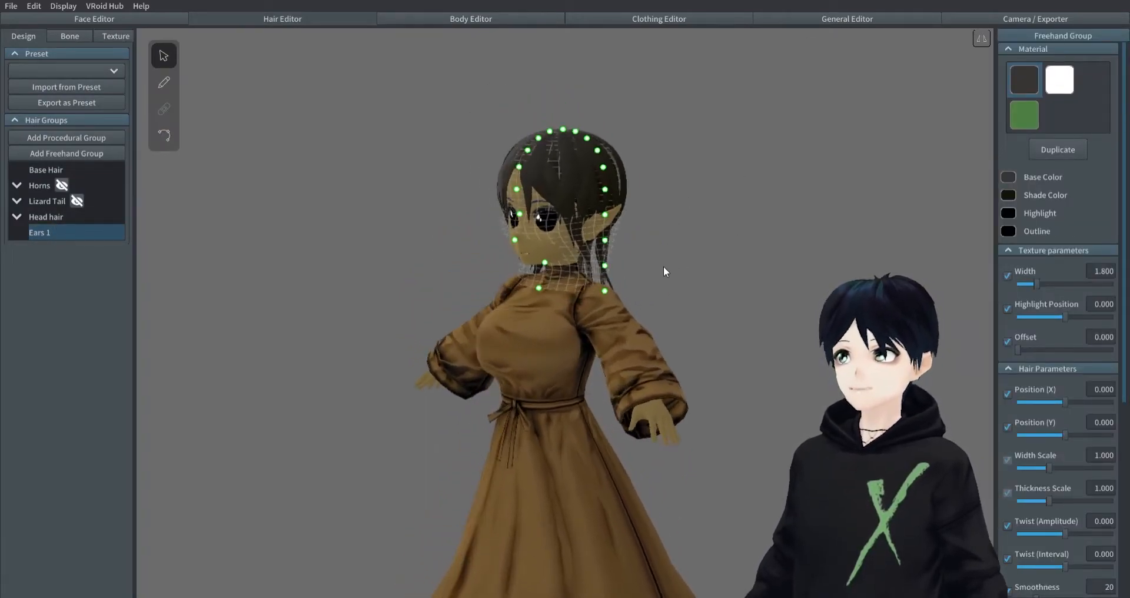
right_drag(735, 168, 701, 173)
scroll(701, 173, up, 2)
middle_drag(701, 173, 686, 236)
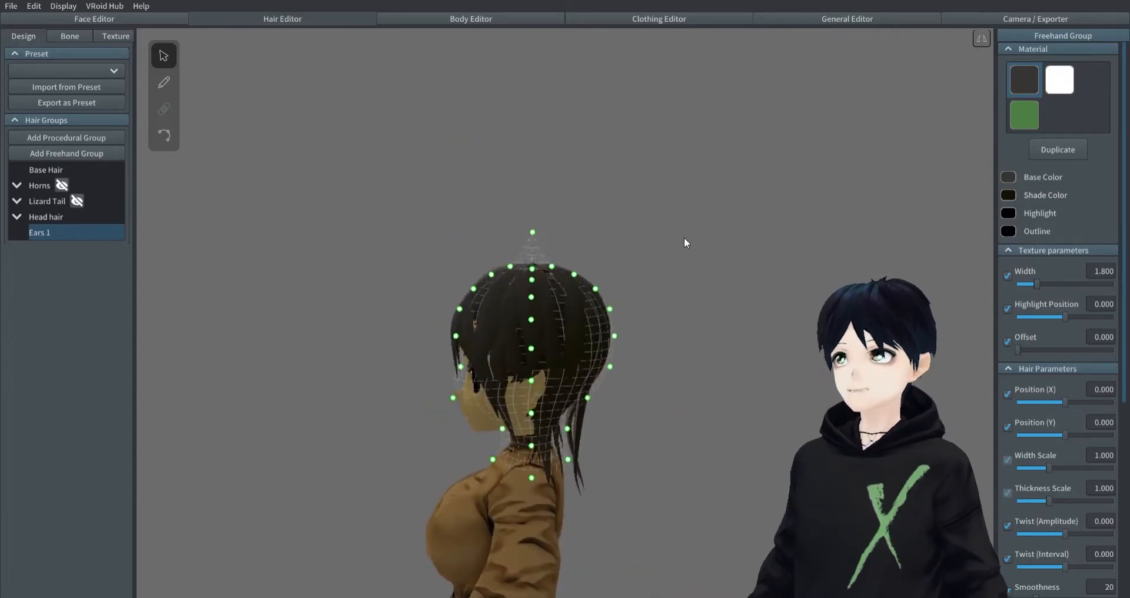
scroll(685, 235, up, 2)
drag(547, 249, 617, 192)
drag(612, 278, 587, 247)
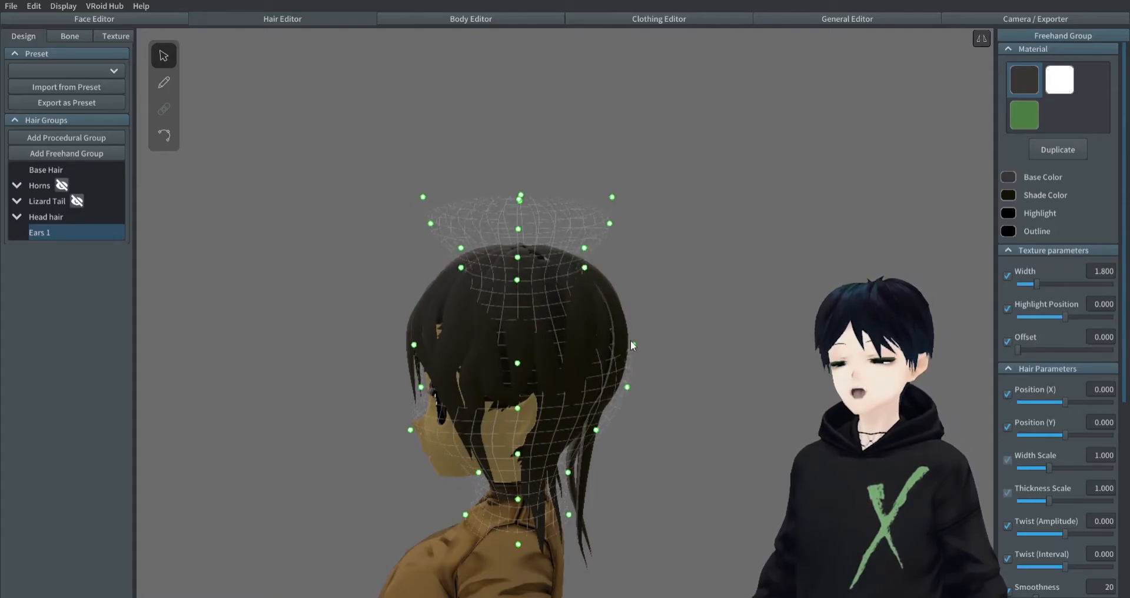
- Raise the lower control points of the Ears 1 guide mesh from neck level to the upper part of the head
drag(627, 387, 610, 313)
drag(594, 424, 596, 324)
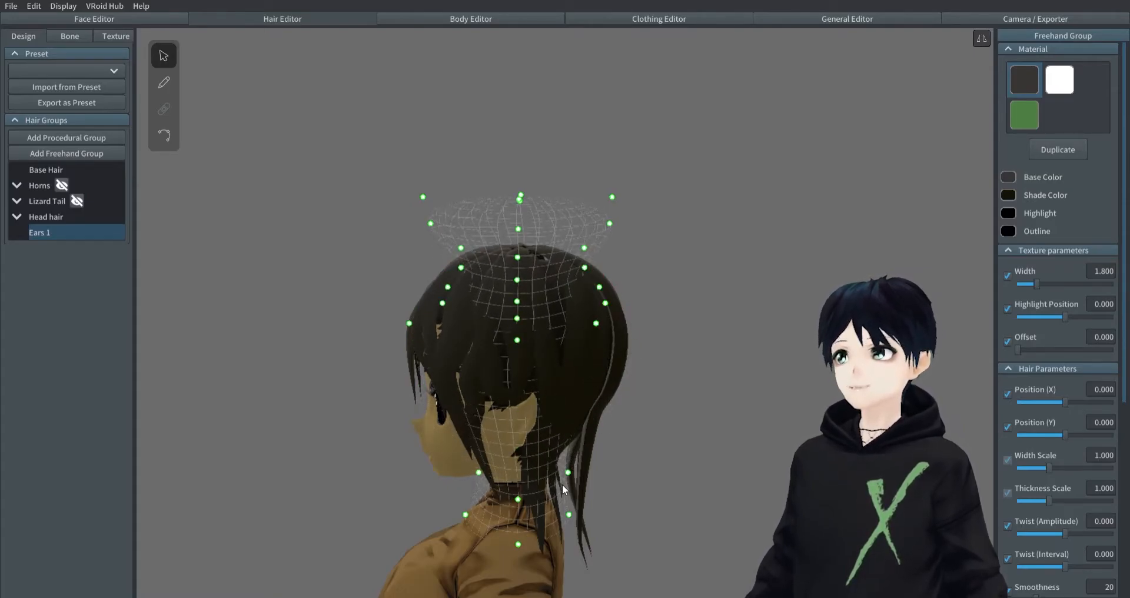
drag(569, 513, 577, 370)
- Draw a closed ring-shaped hair strand around the crown on the Ears 1 guide mesh, viewed from above
right_drag(577, 369, 438, 419)
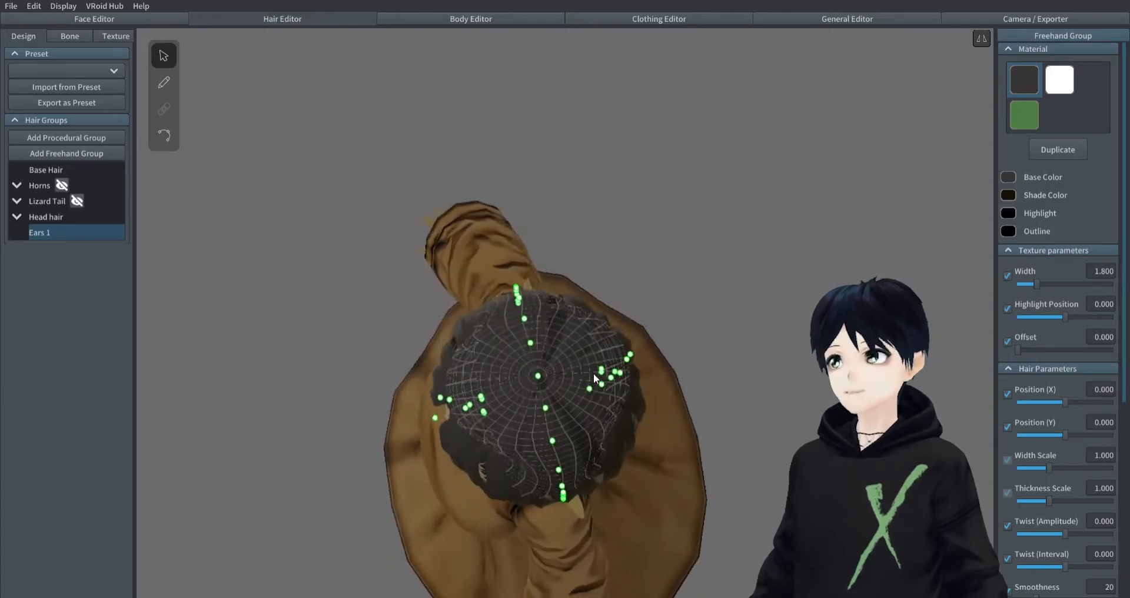
scroll(406, 207, down, 2)
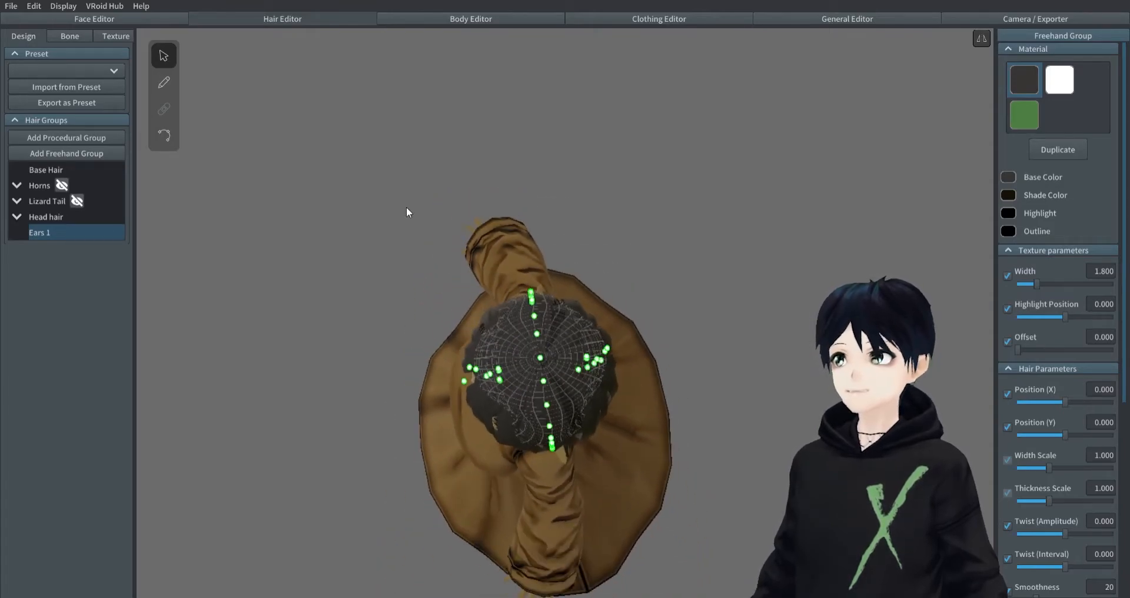
click(161, 81)
mouse_move(546, 317)
mouse_down()
mouse_move(479, 397)
mouse_move(500, 412)
mouse_up()
key(ctrl+z)
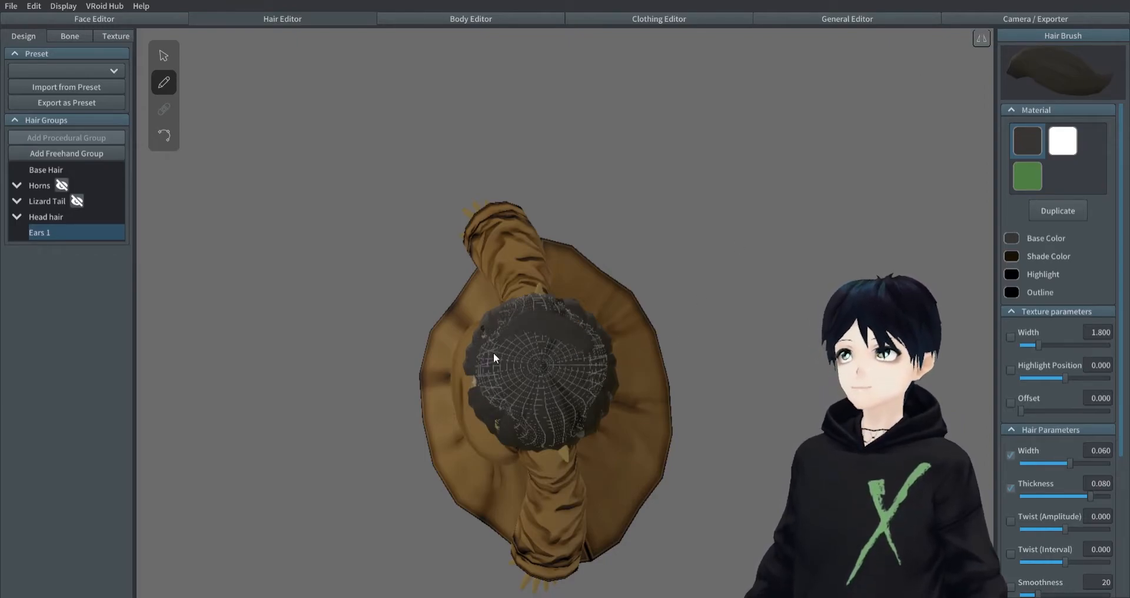
drag(589, 344, 595, 347)
- Assign the white material to the ring-shaped hair strand
mouse_move(594, 347)
right_down()
mouse_move(687, 362)
mouse_move(720, 304)
right_up()
scroll(720, 304, up, 2)
click(166, 61)
click(616, 199)
scroll(1040, 177, up, 3)
click(1059, 80)
click(956, 154)
- Set the ring strand's texture width to about 2.494
right_drag(956, 154, 584, 326)
scroll(830, 154, down, 3)
scroll(618, 343, up, 2)
click(583, 272)
right_drag(807, 299, 737, 316)
drag(1037, 284, 1054, 281)
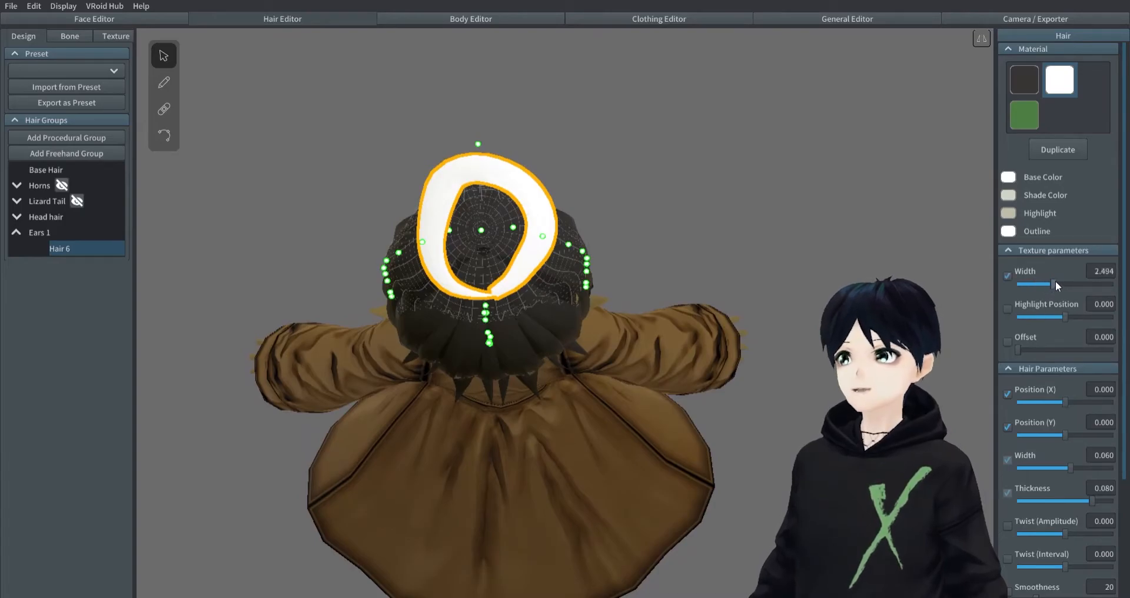
- Set the ring strand's Position (Y) to 0.174
click(1008, 249)
drag(1067, 297, 1075, 326)
click(1099, 284)
text(0.174)
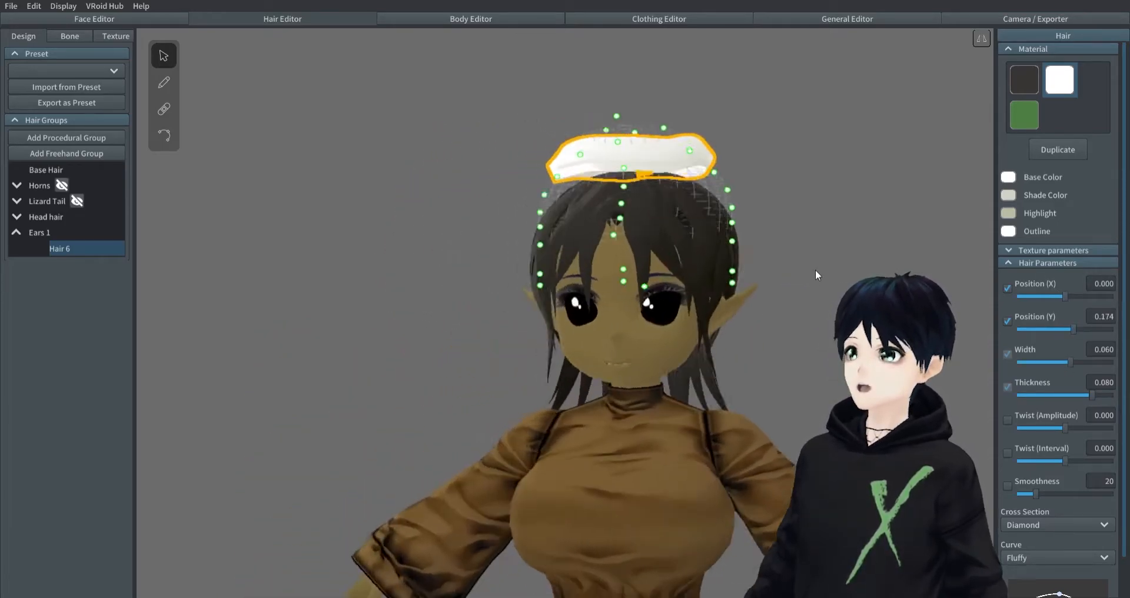
- Raise the upper control points of the guide mesh to lift the ring higher above the head
right_drag(816, 274, 587, 150)
drag(585, 149, 585, 102)
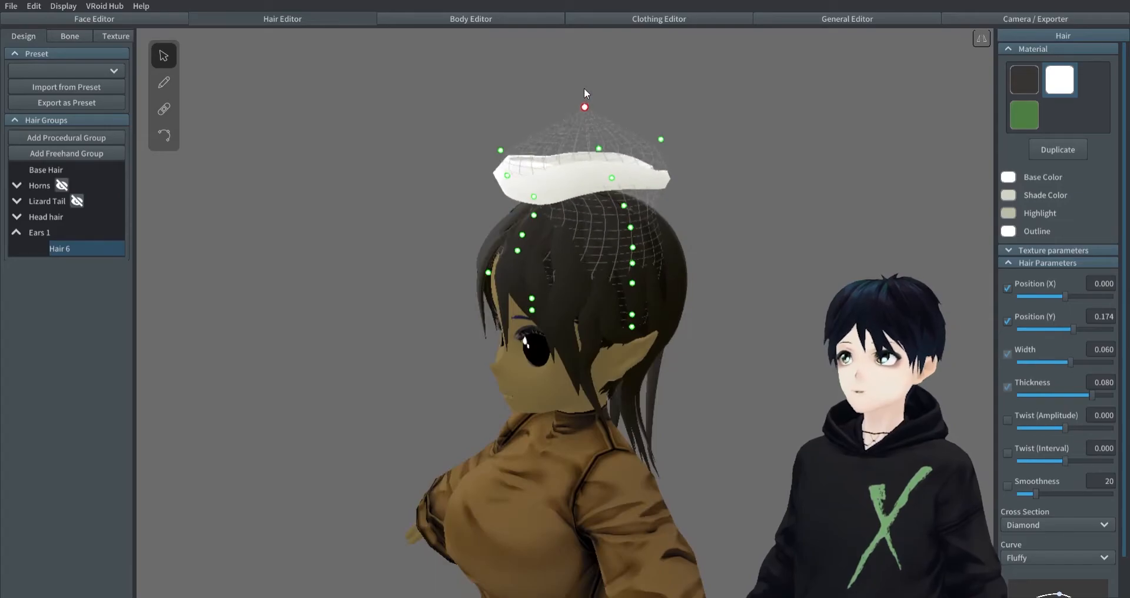
right_drag(553, 172, 488, 152)
right_drag(525, 183, 651, 131)
right_drag(683, 189, 693, 209)
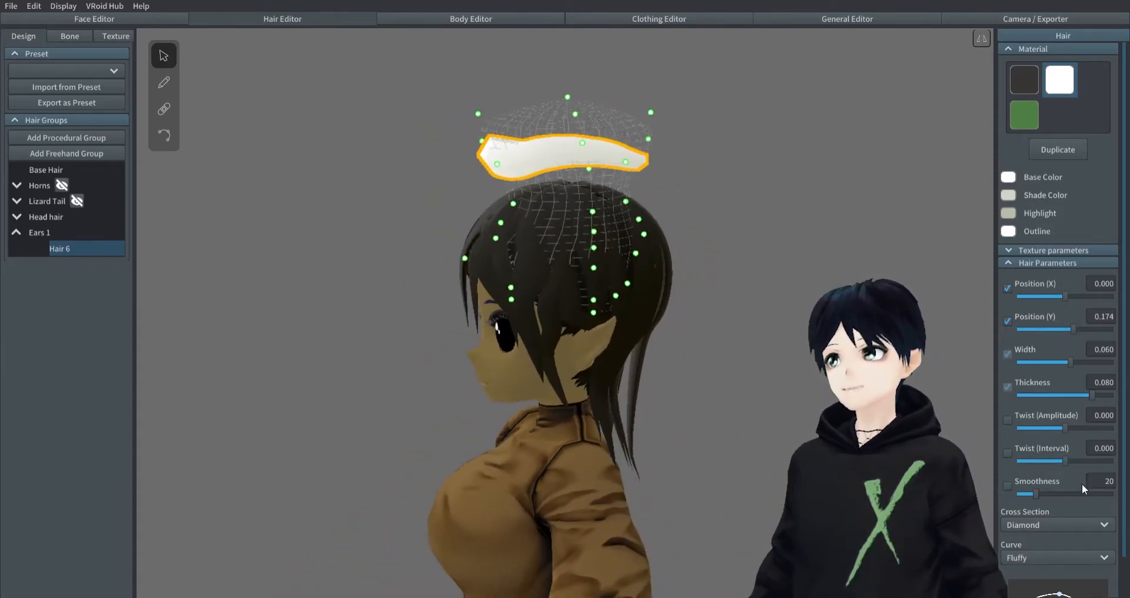
- Set the ring strand's Smoothness to 100 and flatten its shape curve by raising every point to the maximum
drag(1049, 492, 1120, 494)
scroll(1045, 469, down, 2)
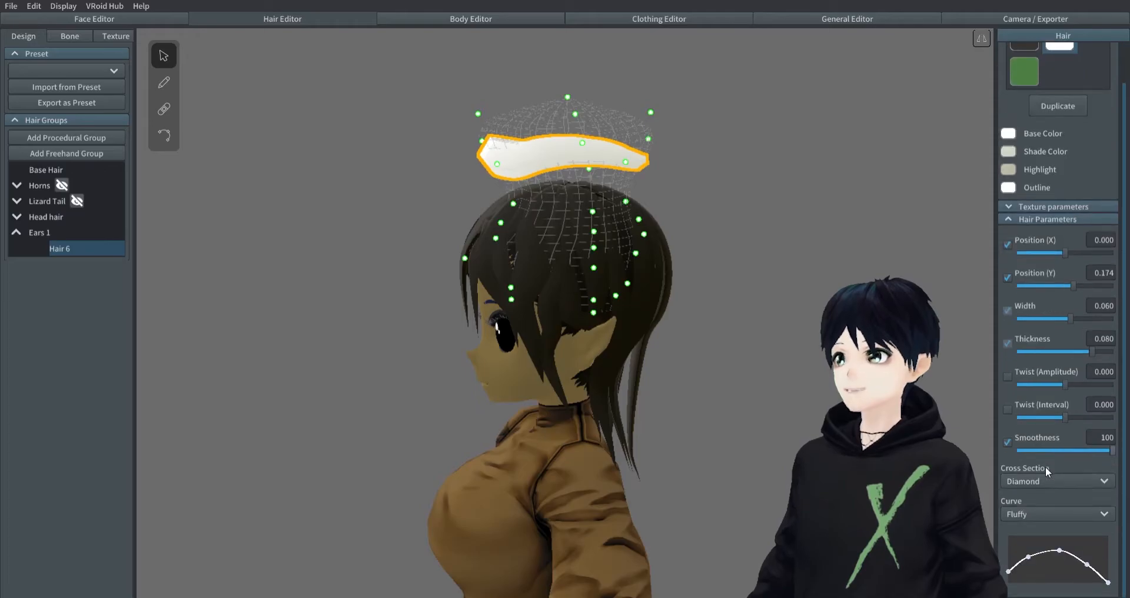
drag(1028, 556, 1028, 534)
drag(1059, 550, 1067, 533)
drag(1087, 564, 1088, 533)
drag(1108, 582, 1108, 533)
right_drag(918, 412, 806, 412)
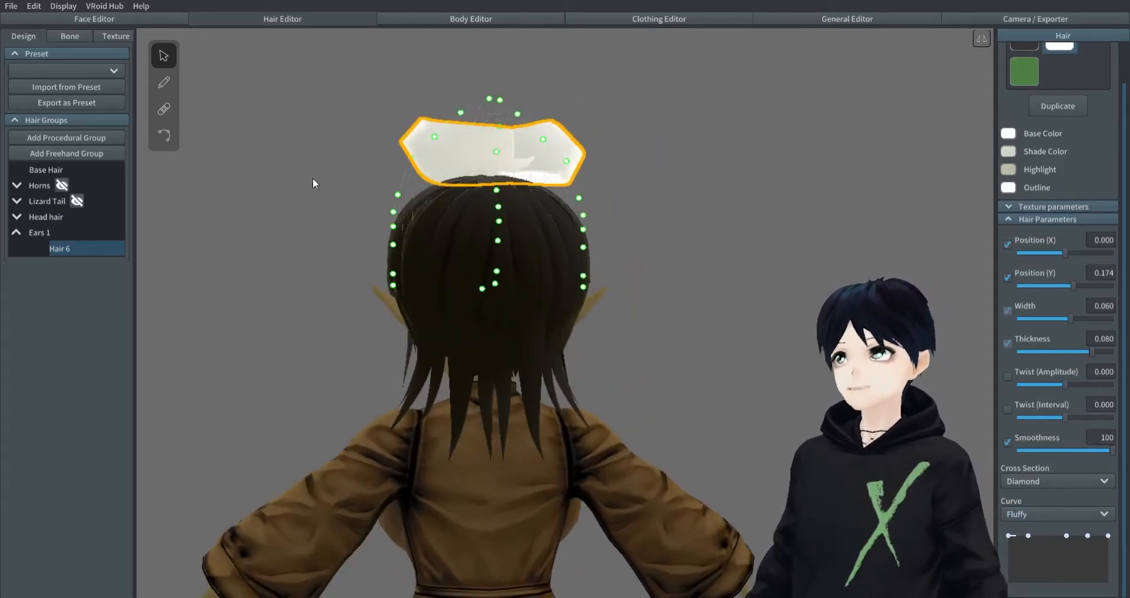
- Raise the points of the Ears 1 group's shape curve to the maximum
click(65, 233)
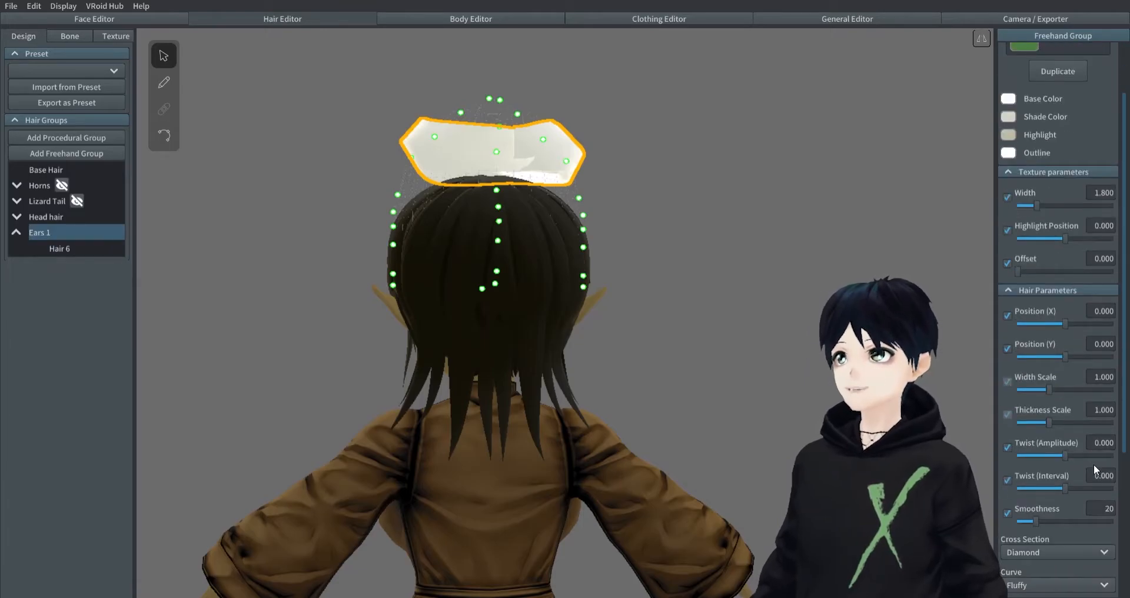
scroll(1094, 464, down, 5)
drag(1008, 446, 1008, 412)
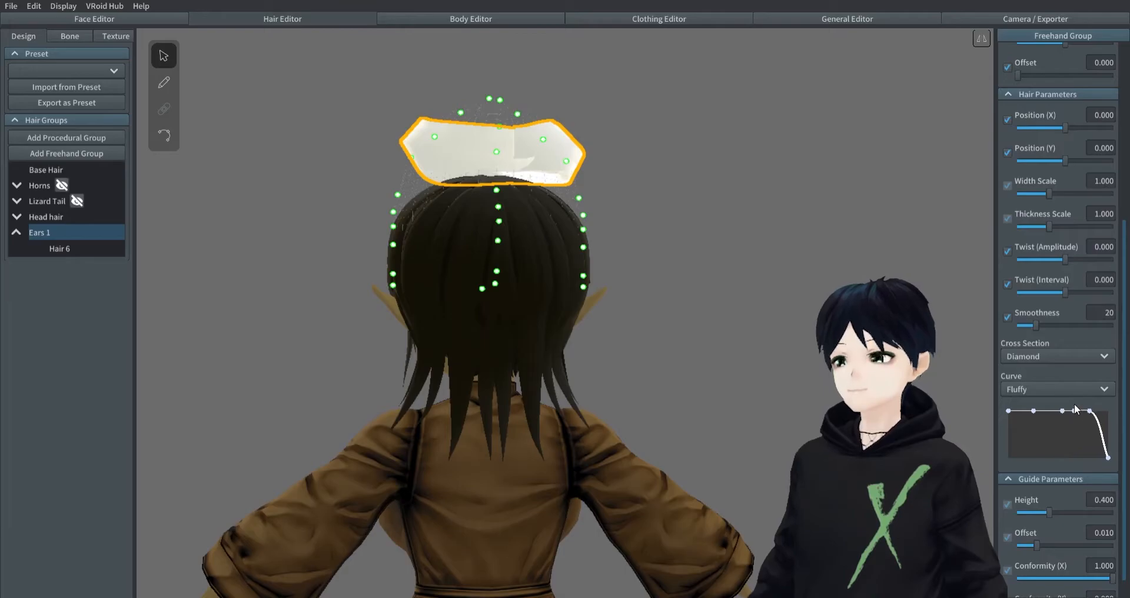
- Try the Ears 1 guide with Conformity (Y) at 1.000, and reset it to 0.000
scroll(1047, 543, down, 1)
drag(1018, 585, 1109, 557)
right_drag(648, 353, 883, 353)
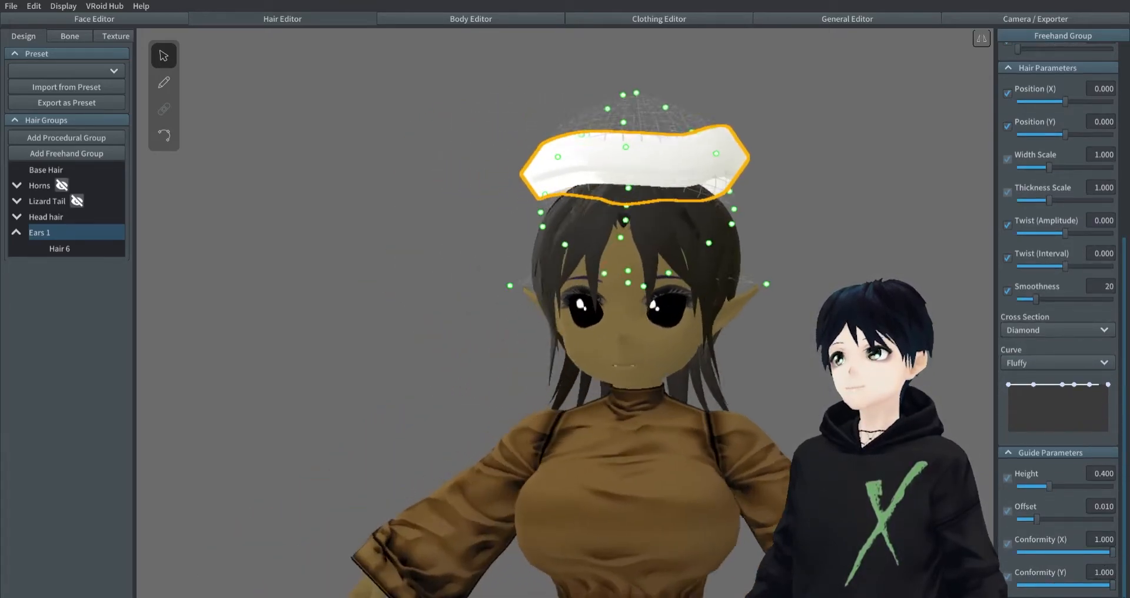
right_drag(883, 529, 1049, 547)
drag(1051, 585, 1007, 587)
- Set the Ears 1 guide's Height to 0.100
right_drag(883, 447, 1045, 435)
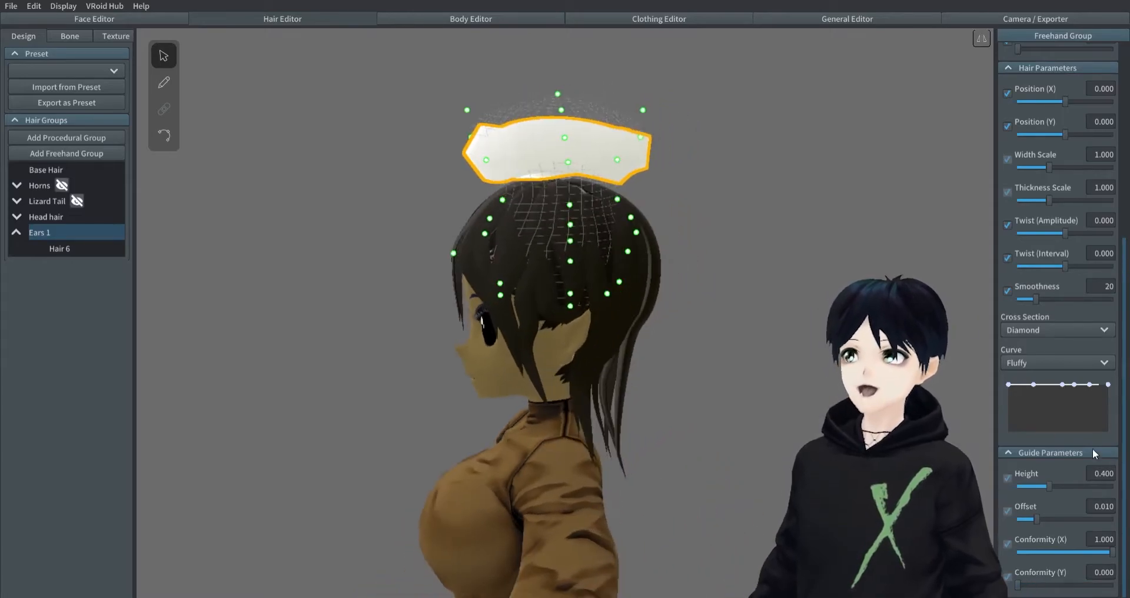
drag(1049, 486, 1028, 486)
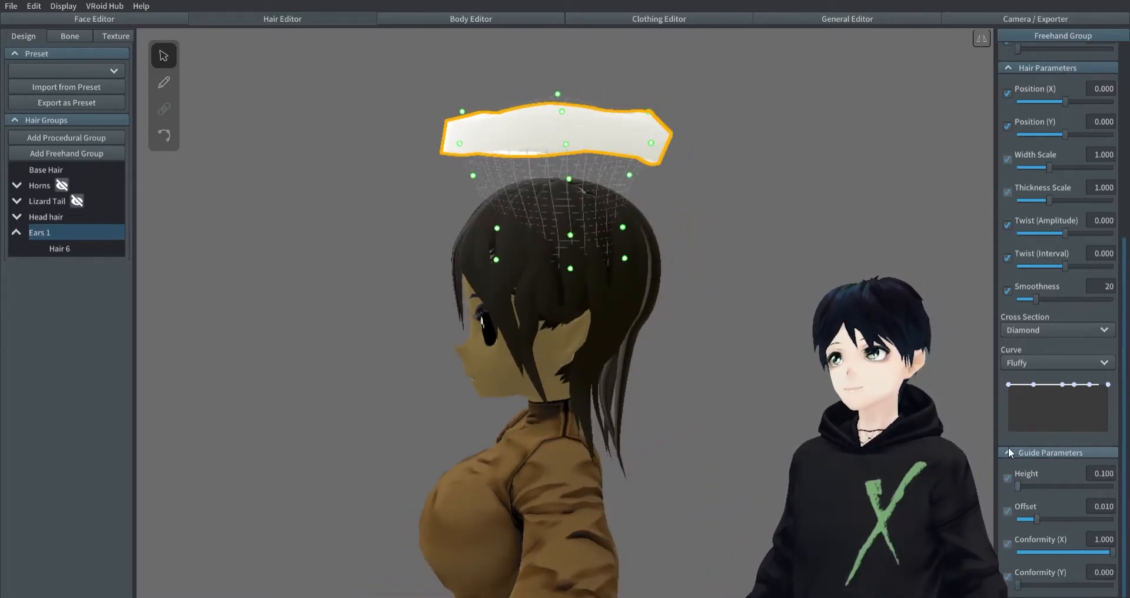
click(1011, 450)
right_drag(906, 400, 721, 306)
scroll(799, 235, up, 2)
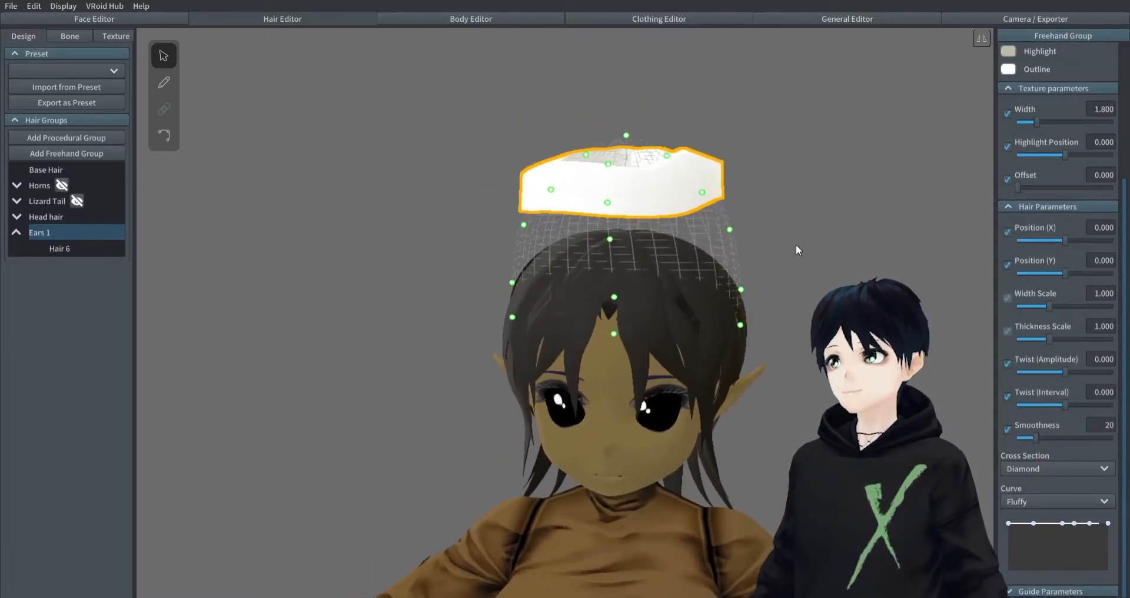
right_drag(795, 245, 747, 242)
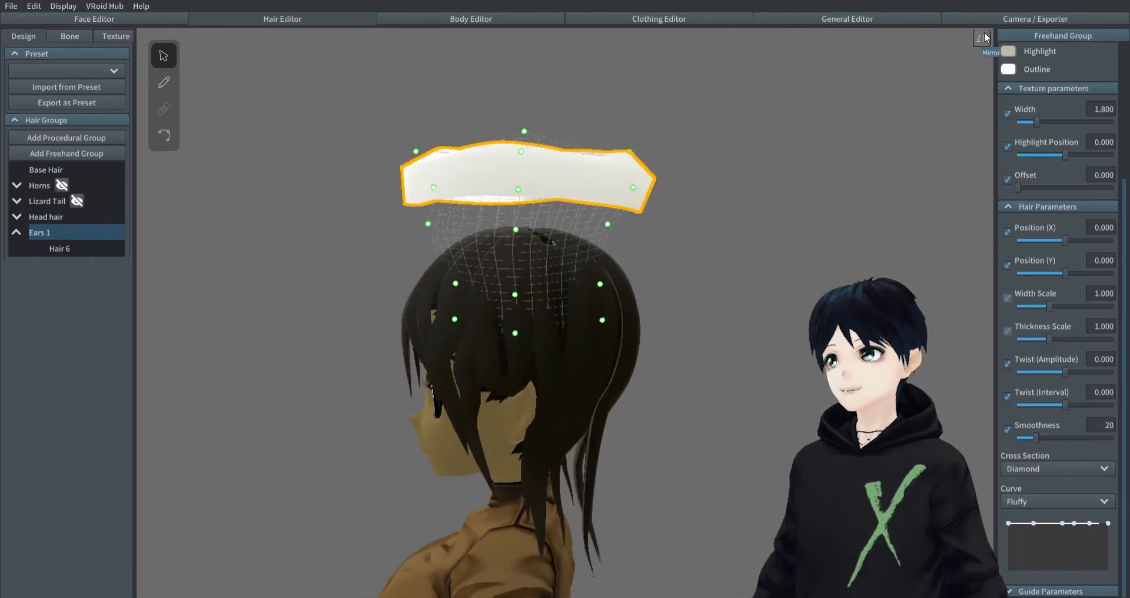
- Turn on mirroring and adjust the guide mesh's rim control points symmetrically around the ring
mouse_move(618, 185)
right_down()
mouse_move(637, 190)
mouse_move(598, 189)
right_up()
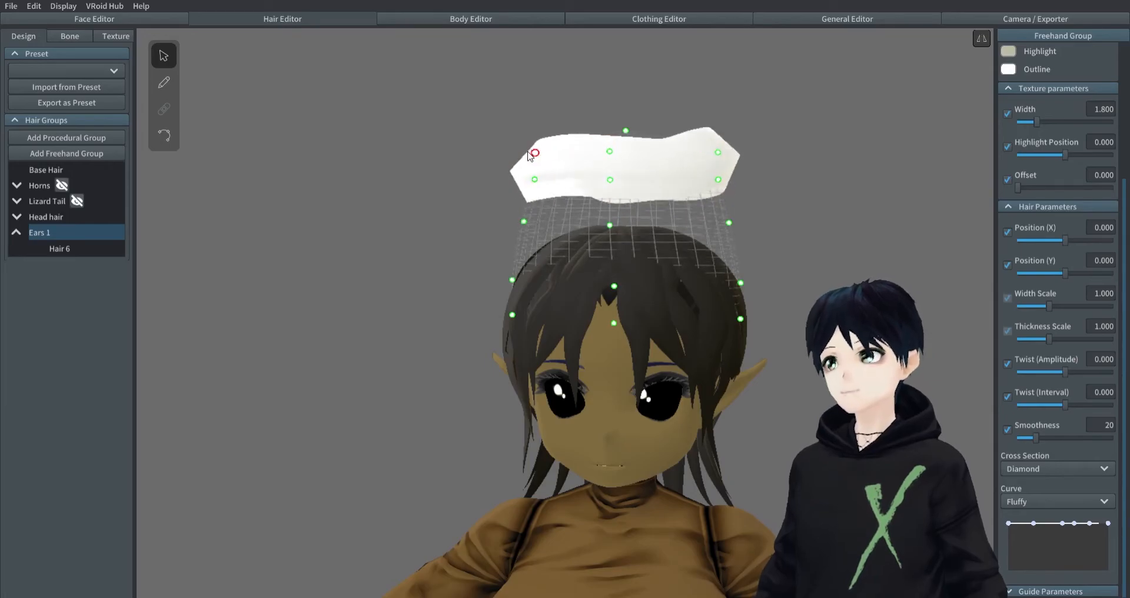
right_drag(841, 194, 825, 206)
scroll(1088, 322, up, 3)
right_drag(689, 200, 715, 226)
click(813, 193)
right_drag(815, 192, 699, 285)
- Retouch the ring strand's path to even out the loop and align its two ends at the back of the head
click(623, 234)
click(165, 135)
right_drag(707, 206, 598, 283)
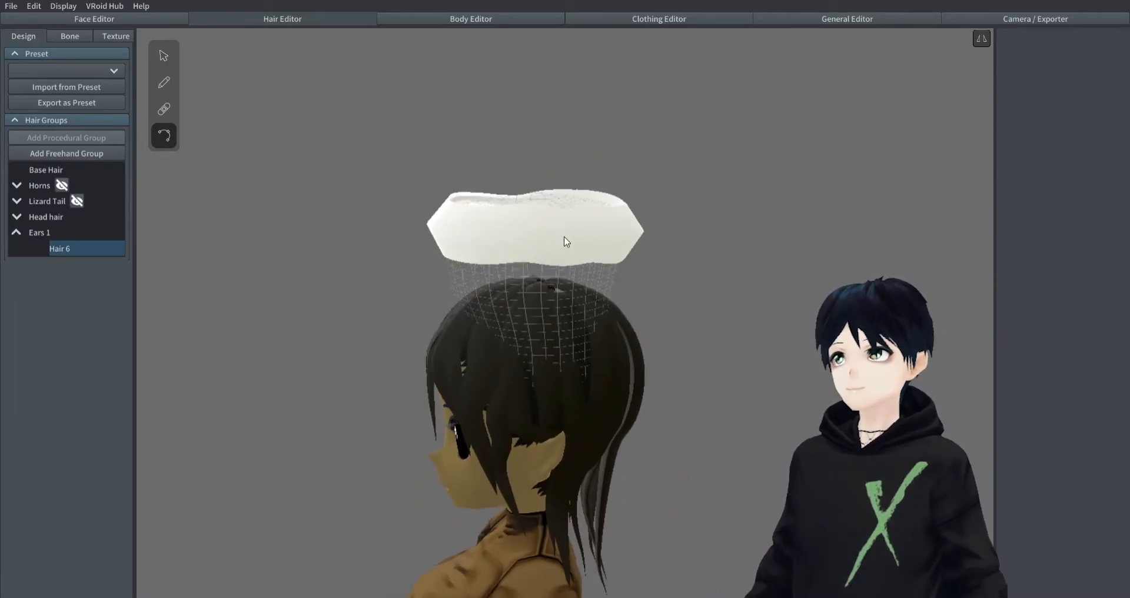
right_drag(566, 241, 667, 260)
scroll(604, 182, up, 2)
right_drag(604, 182, 619, 218)
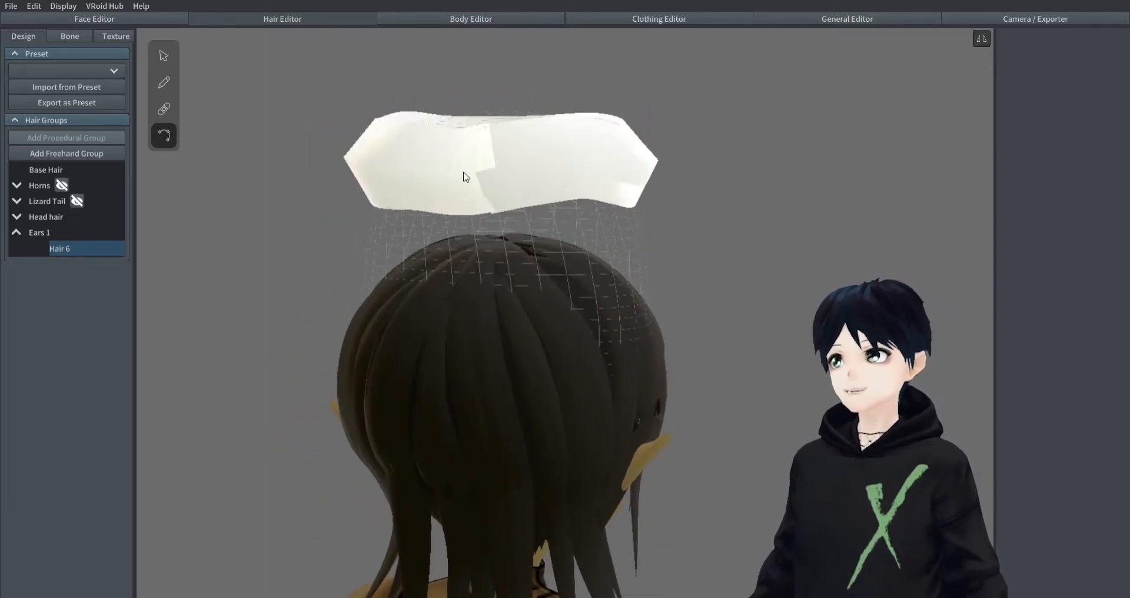
right_drag(455, 172, 500, 184)
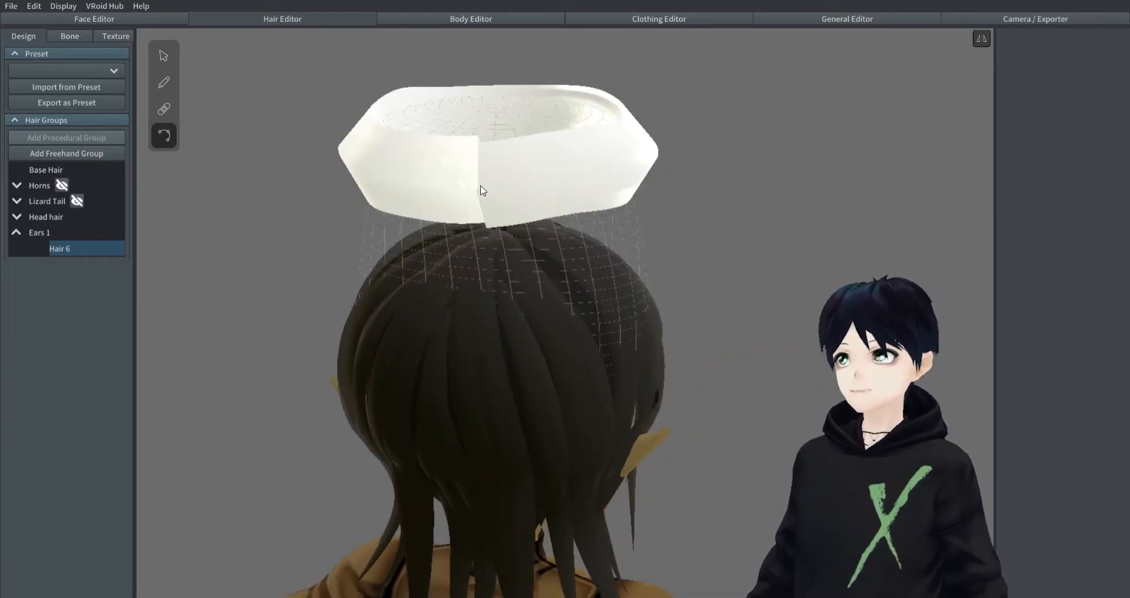
right_drag(481, 184, 577, 206)
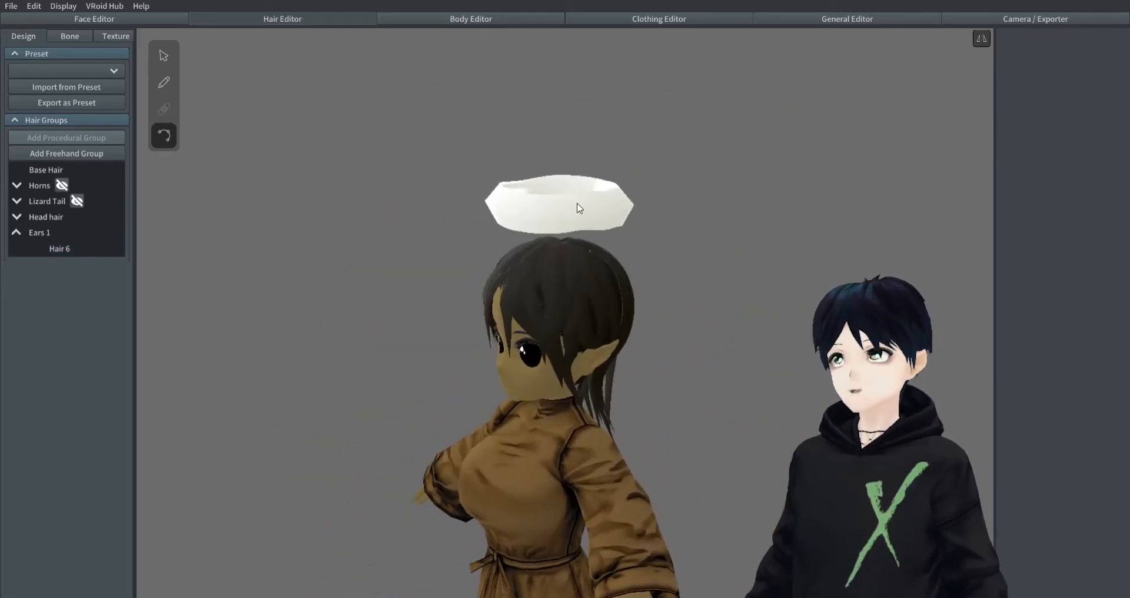
- Set the ring strand's Width to 0.035 and its Thickness to 0.010
click(578, 207)
click(160, 55)
drag(1068, 316, 1044, 318)
drag(1017, 351, 1011, 352)
click(690, 235)
mouse_move(690, 235)
right_down()
mouse_move(719, 214)
mouse_move(670, 226)
right_up()
- Raise the ring strand's Twist (Amplitude) to its maximum
click(608, 209)
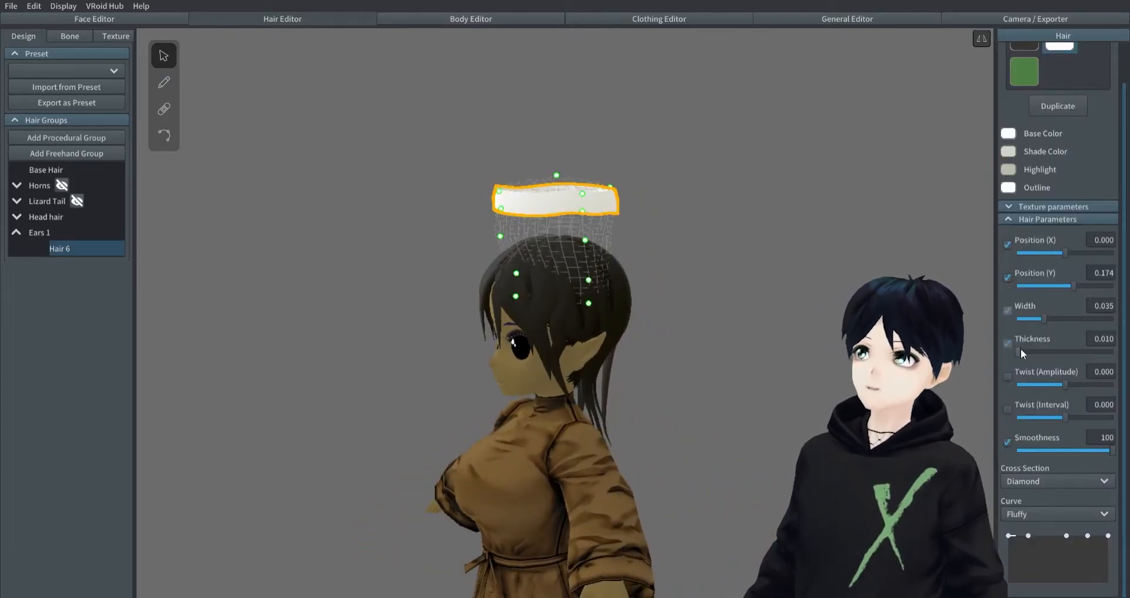
drag(1063, 386, 1113, 384)
click(677, 236)
mouse_move(677, 235)
right_down()
mouse_move(746, 230)
mouse_move(722, 266)
mouse_move(699, 237)
mouse_move(694, 249)
right_up()
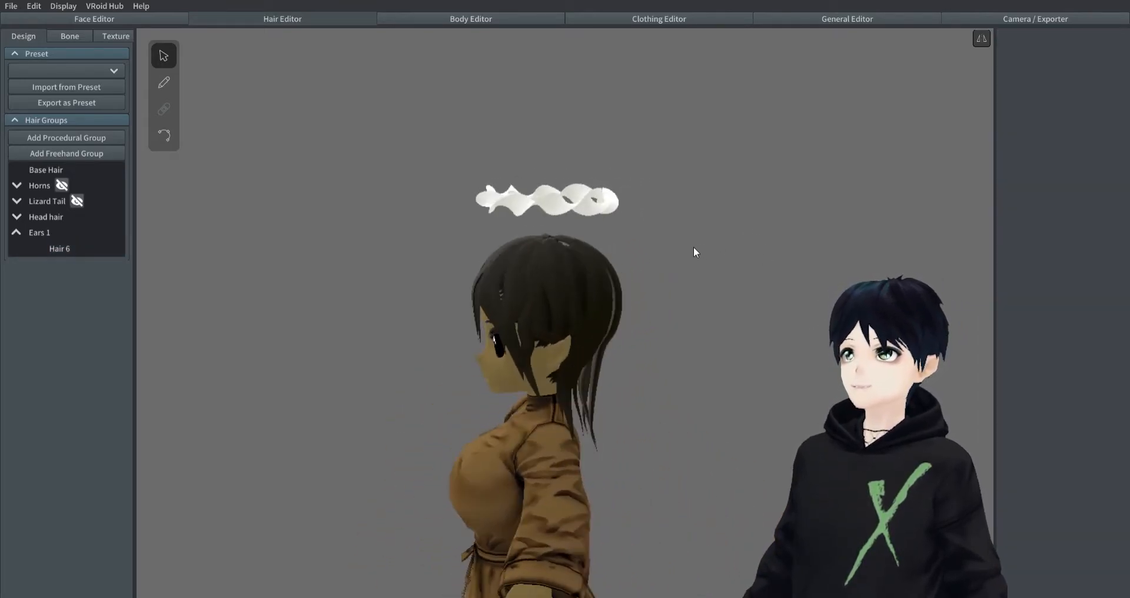
- Lower the ring strand's guide mesh control points on all levels so the halo rests on the head like a crown
click(607, 197)
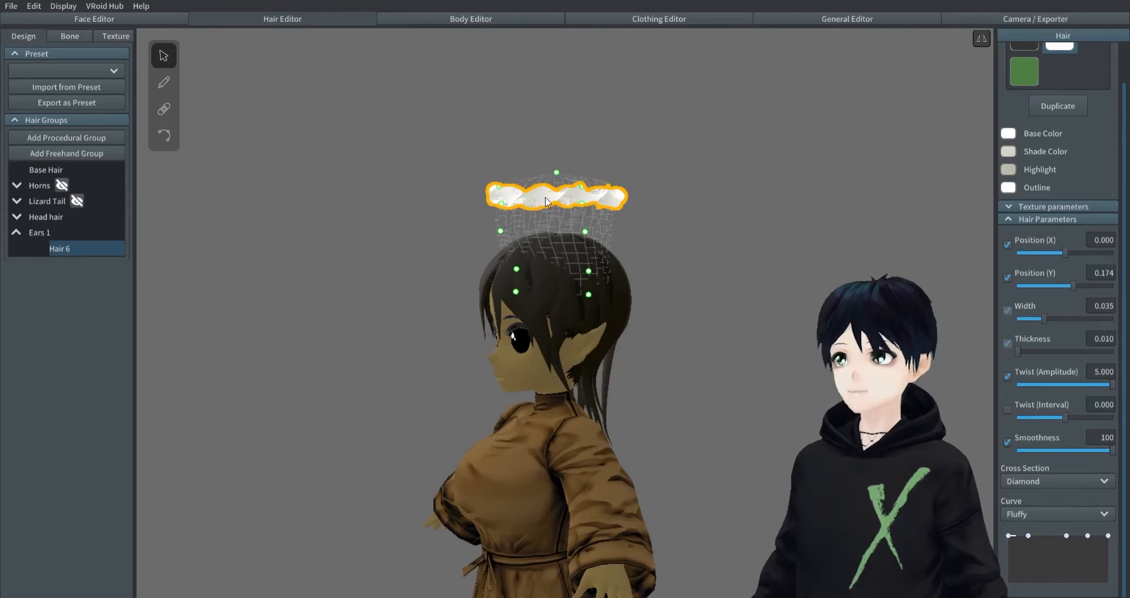
drag(511, 279, 519, 303)
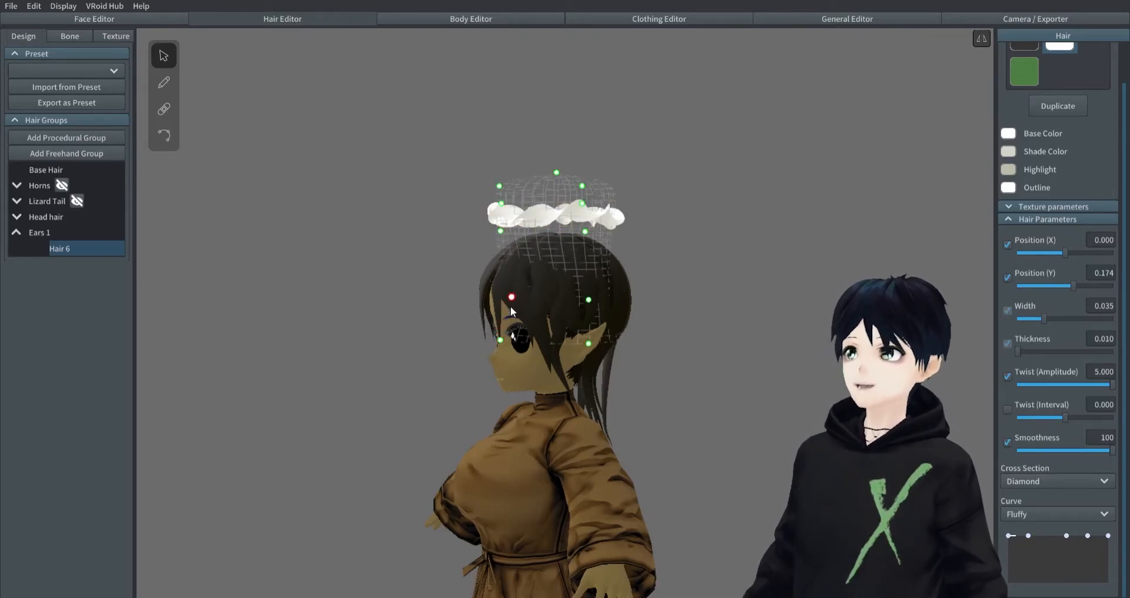
drag(502, 233, 502, 287)
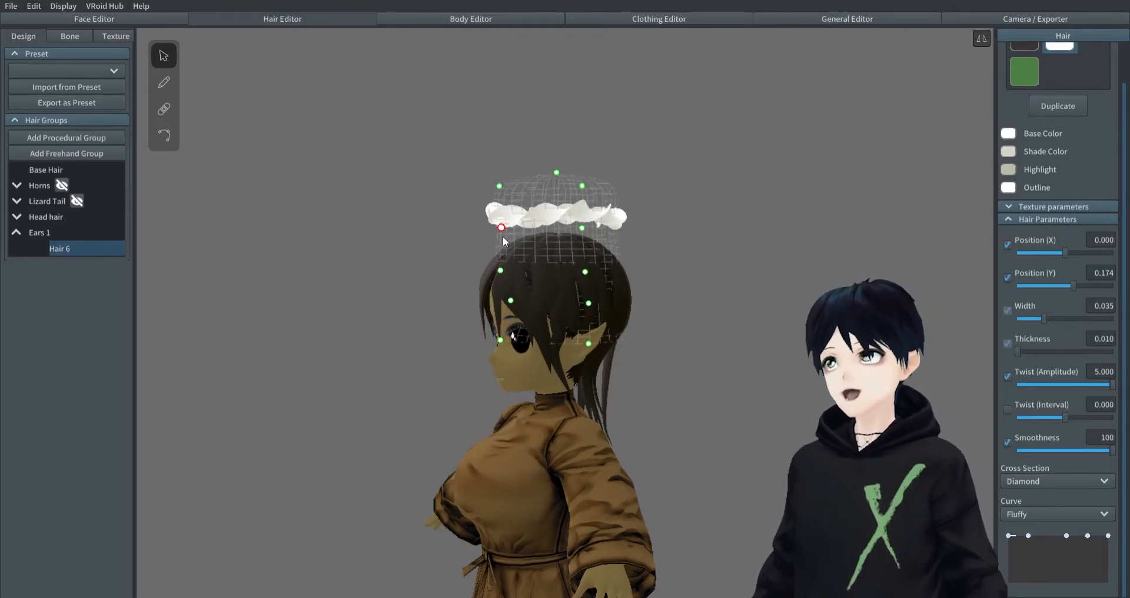
drag(582, 186, 584, 206)
drag(502, 228, 502, 250)
drag(585, 205, 585, 243)
drag(556, 173, 553, 215)
right_drag(553, 216, 754, 232)
click(736, 227)
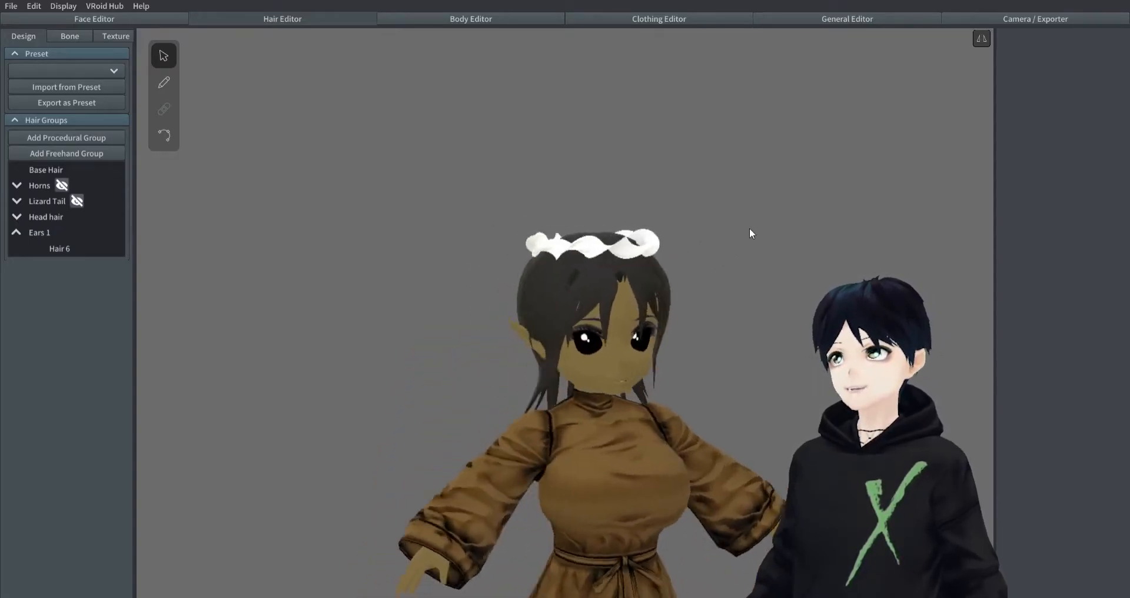
- Clone the ring strand, assign the green material to the copy and set its Position (X) to -0.043
click(593, 253)
right_click(65, 248)
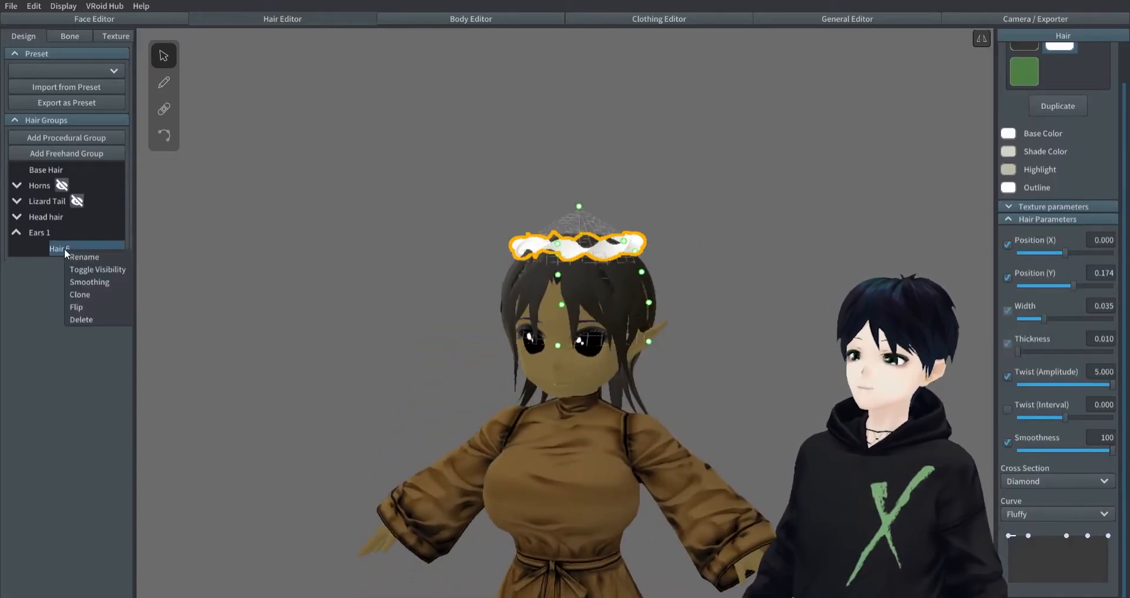
click(79, 295)
right_drag(677, 353, 724, 359)
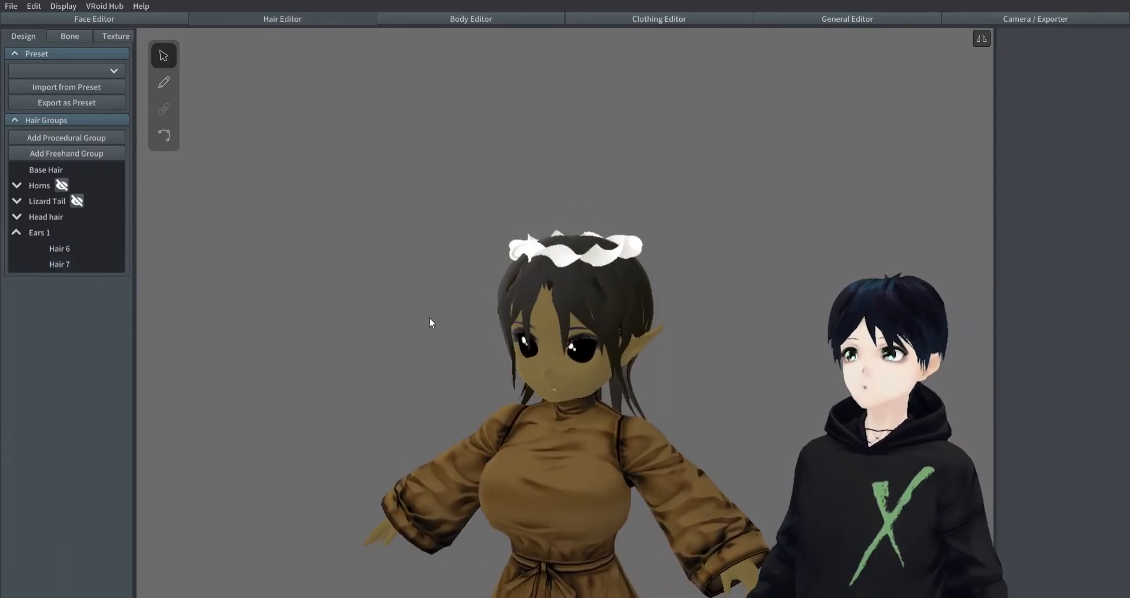
click(82, 265)
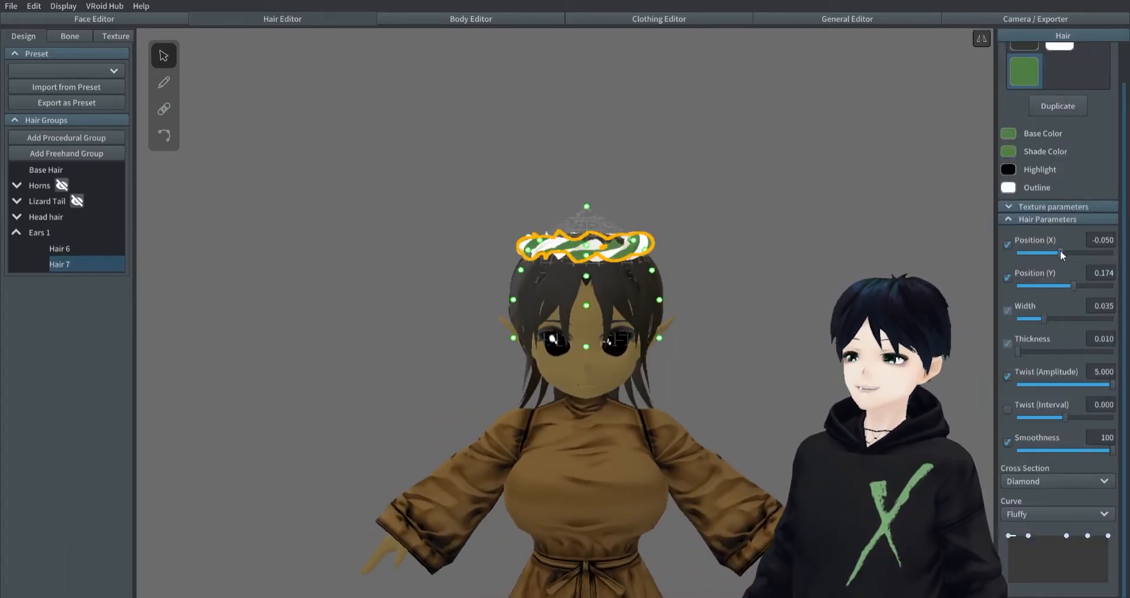
click(785, 294)
right_drag(776, 277, 738, 325)
- Set the original ring strand's Base Color to green 386D1A and its Shade Color to a dark olive green
click(60, 249)
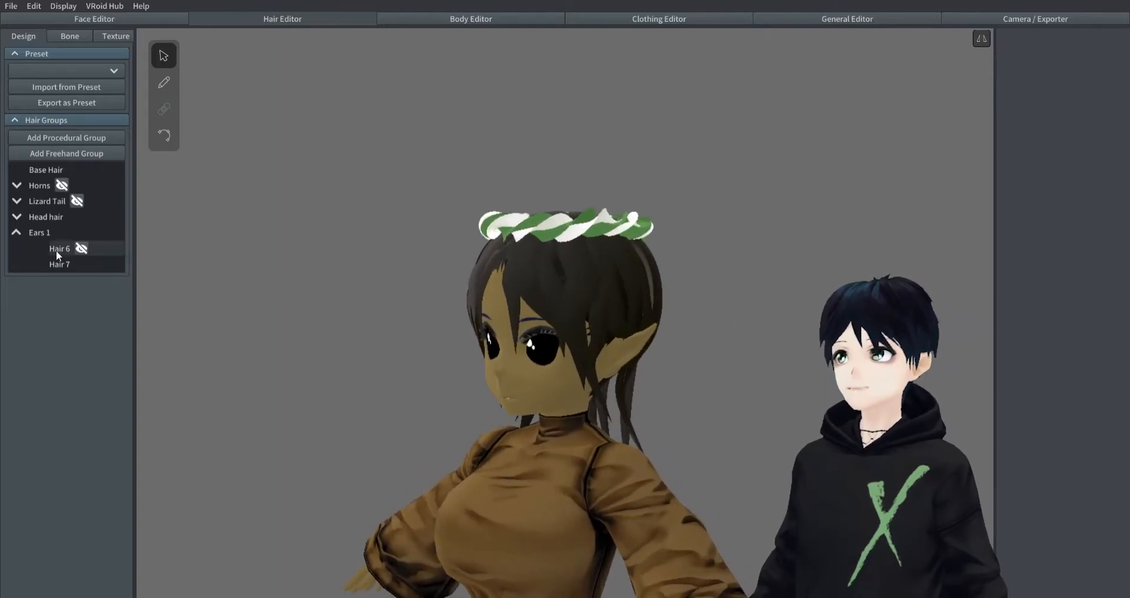
click(1011, 176)
drag(906, 227, 885, 247)
mouse_move(980, 227)
mouse_down()
mouse_move(962, 209)
mouse_move(904, 225)
mouse_move(928, 224)
mouse_move(966, 253)
mouse_up()
click(949, 231)
click(1008, 194)
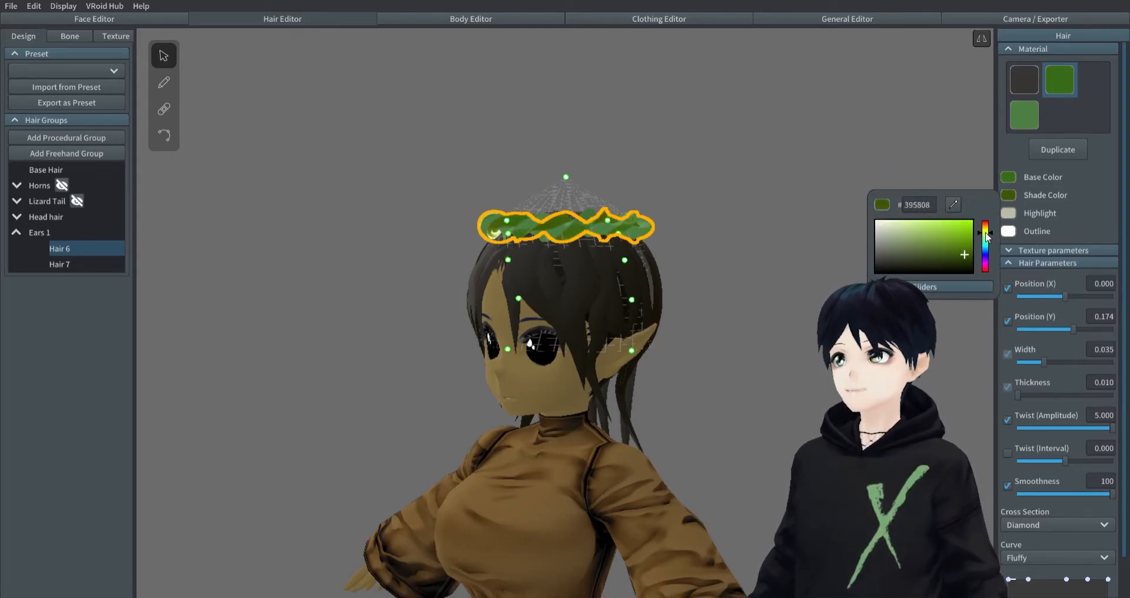
click(768, 182)
- Set the original ring strand's Highlight to black
right_drag(768, 182, 838, 218)
click(1007, 213)
click(984, 254)
click(946, 269)
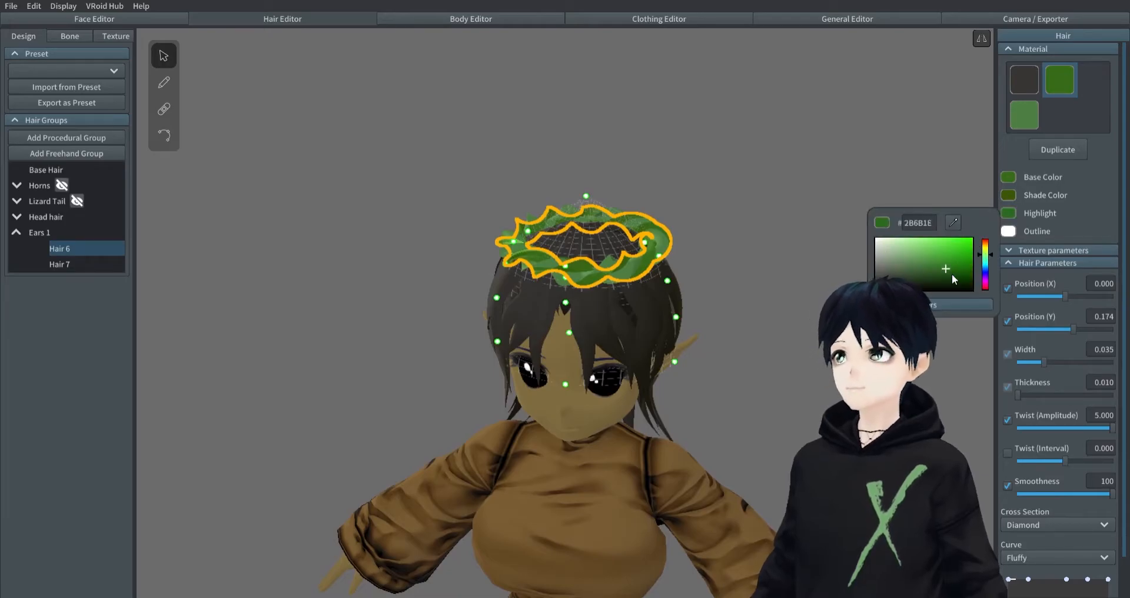
click(985, 272)
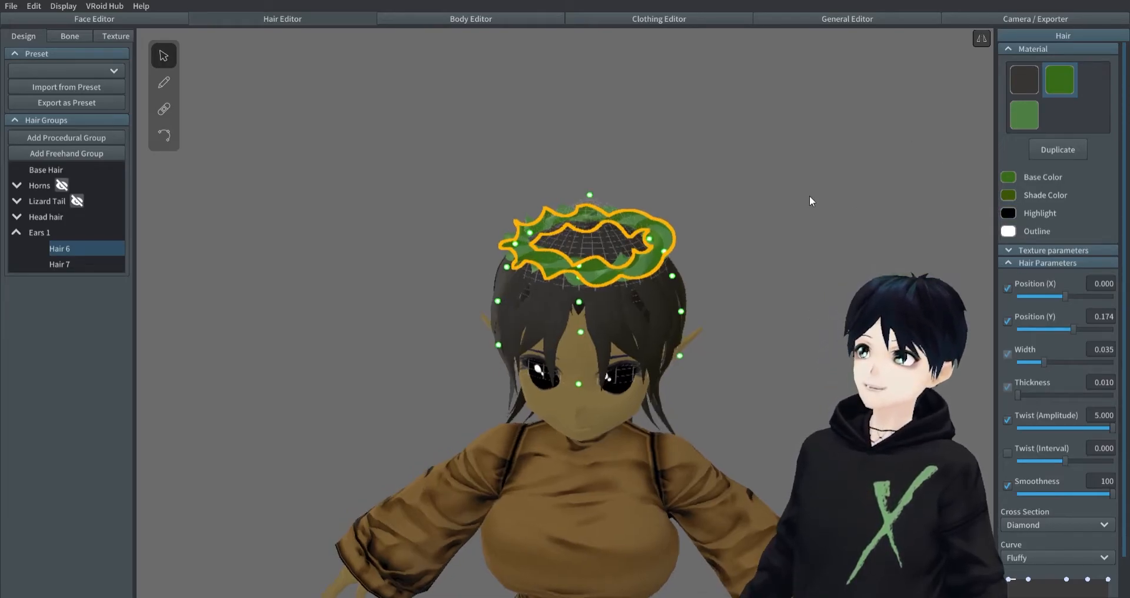
click(809, 177)
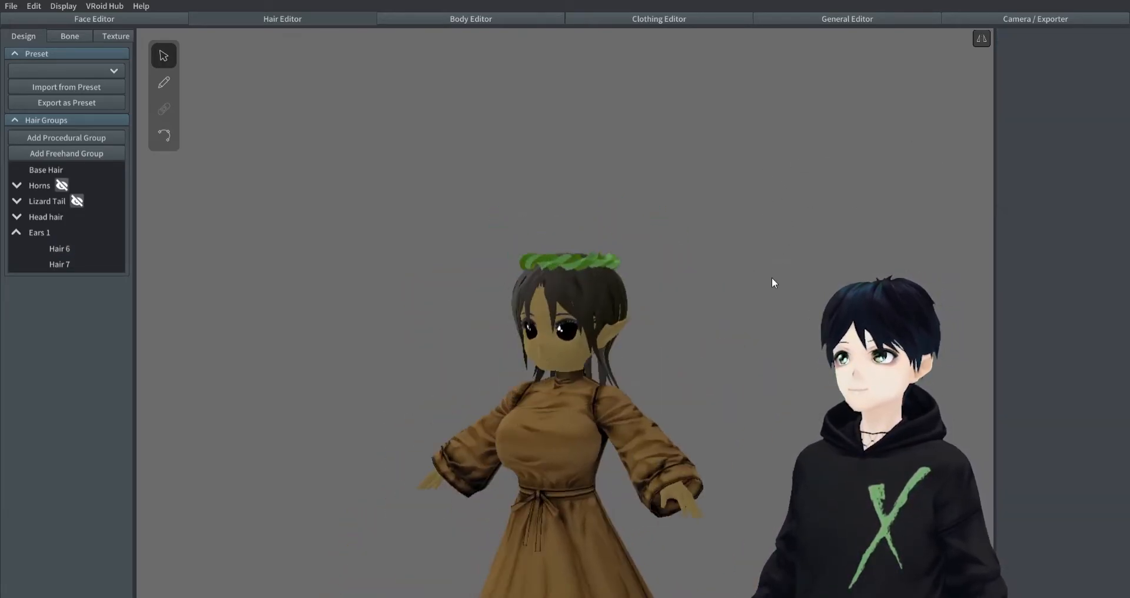
- Give the cloned ring strand the robe's brown 755933 as Base Color and a near-black brown as Shade Color
scroll(588, 242, up, 2)
click(588, 242)
click(1008, 177)
click(569, 468)
click(1009, 195)
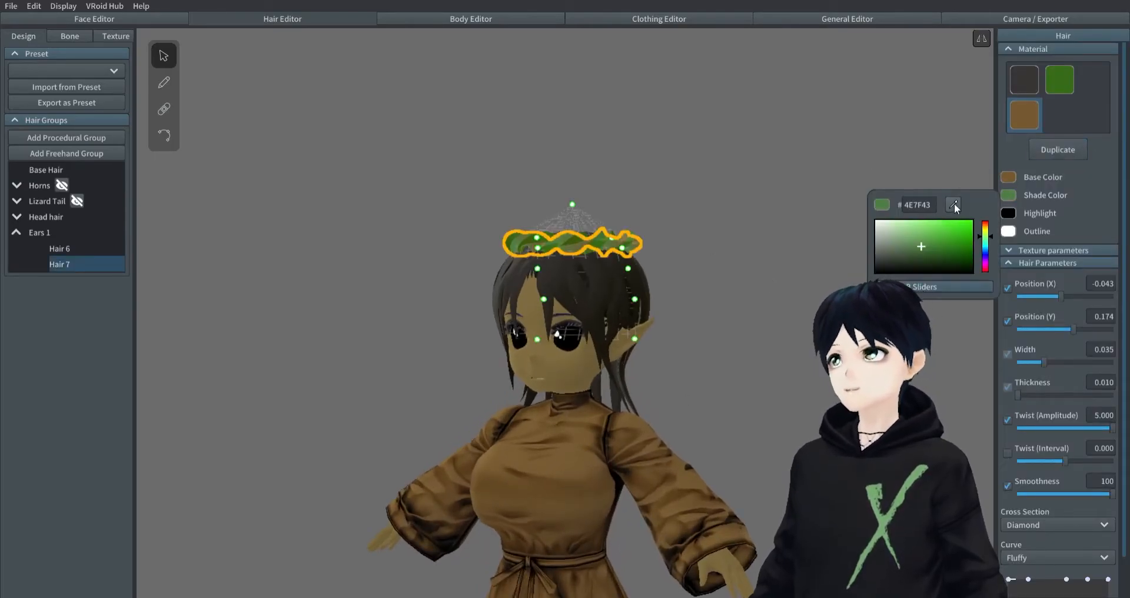
click(954, 205)
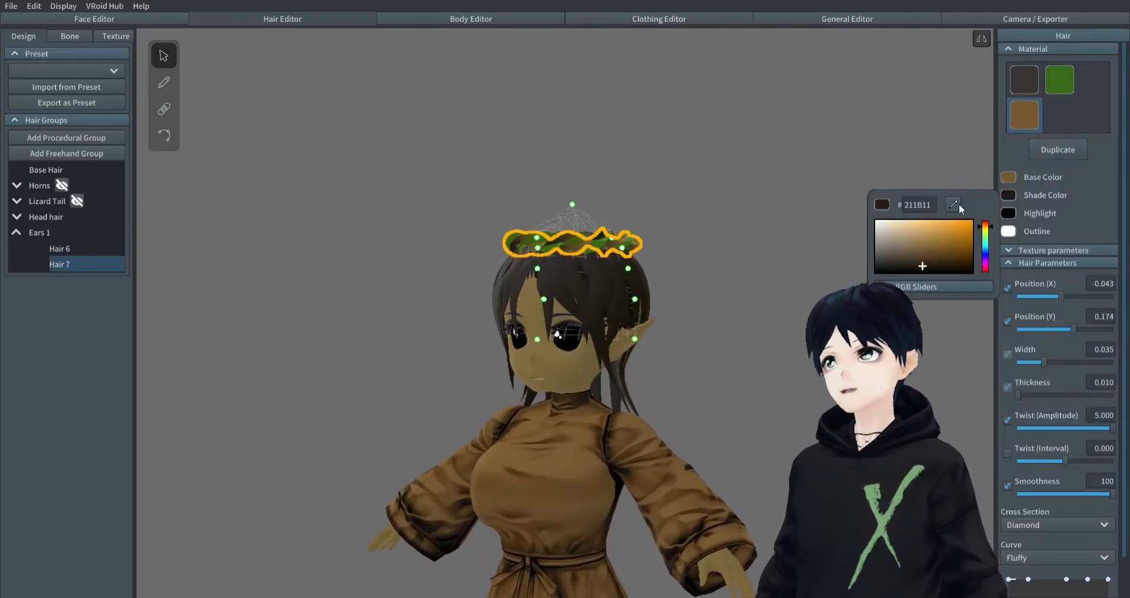
click(1014, 207)
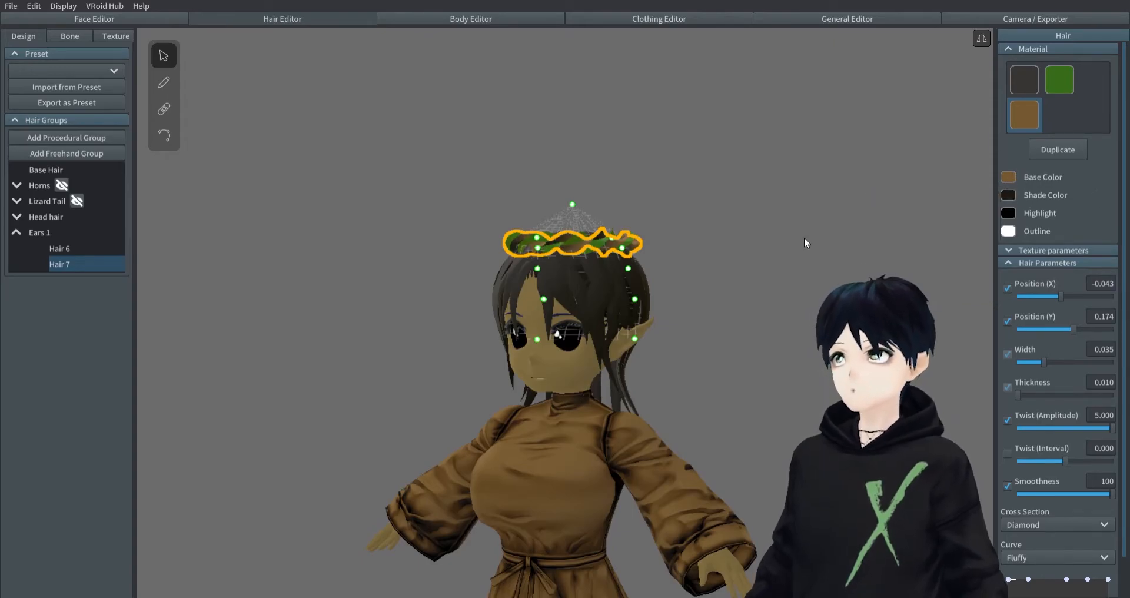
click(757, 240)
- Mute the original ring strand's Base Color to grey-green 48593E and give it a darker matching Shade Color
click(610, 255)
click(1008, 177)
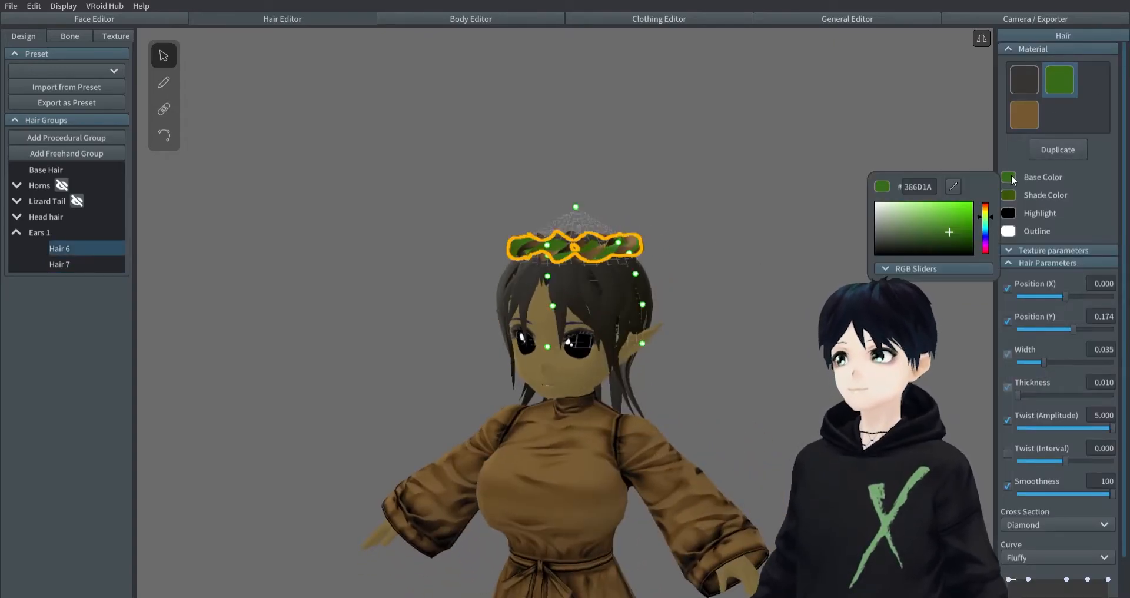
click(907, 241)
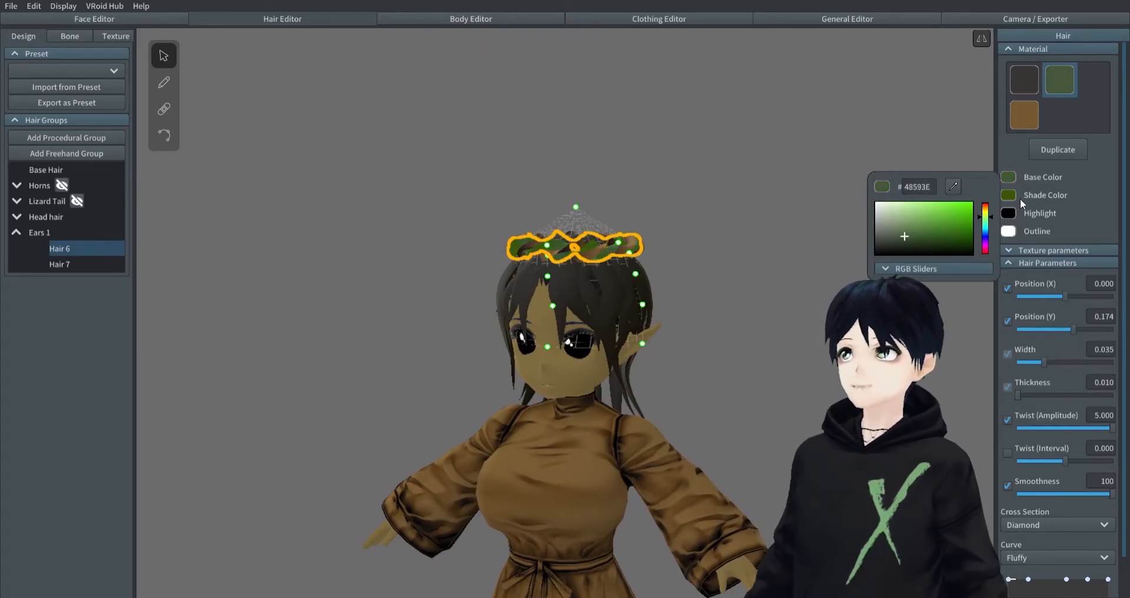
click(1010, 193)
click(1010, 193)
click(923, 261)
click(785, 235)
right_drag(785, 236, 759, 225)
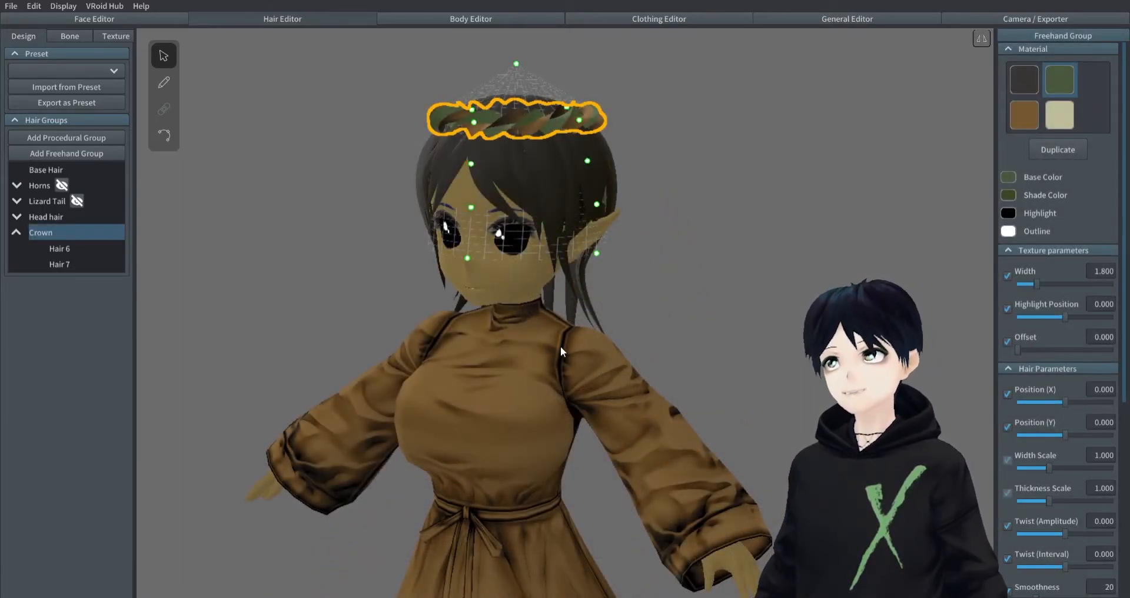
- Duplicate the brown hair material and set the copy's Base Color to white
middle_drag(560, 346, 575, 336)
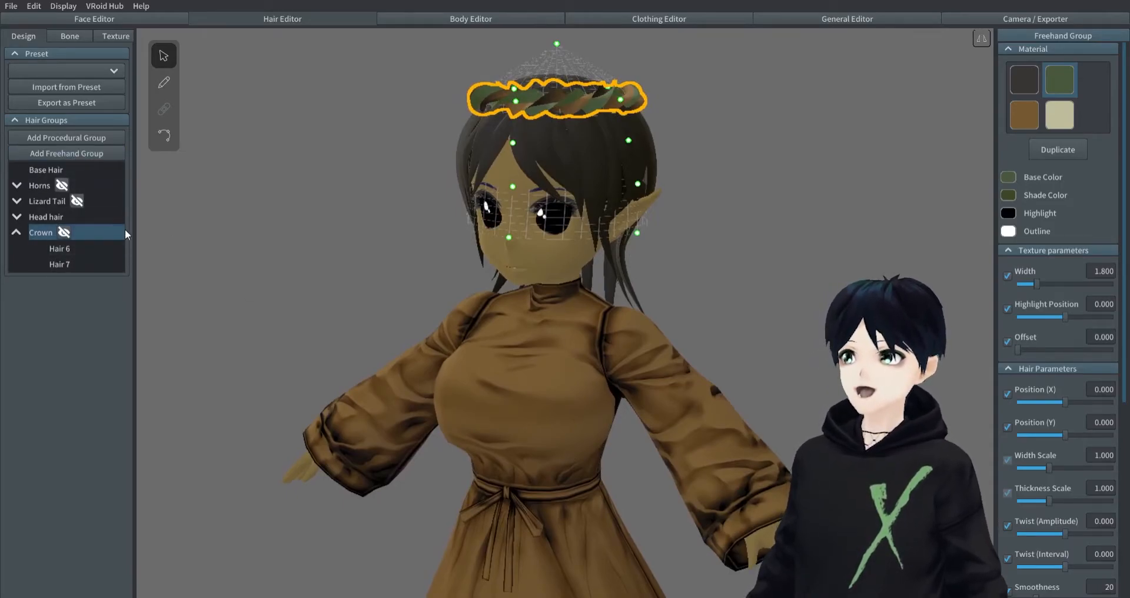
click(1060, 117)
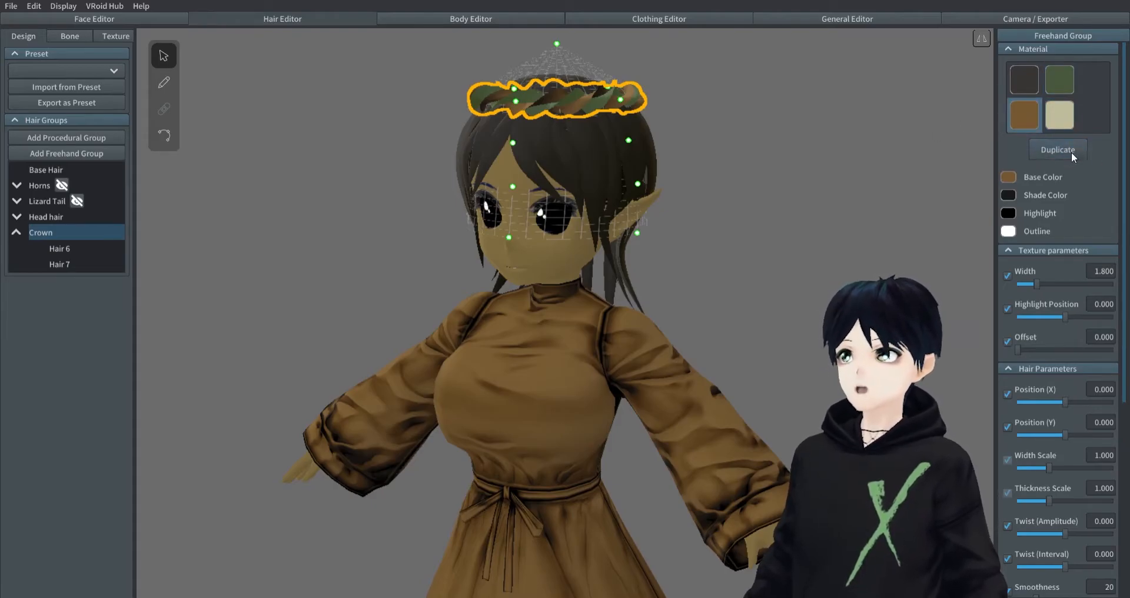
click(1072, 149)
click(1008, 212)
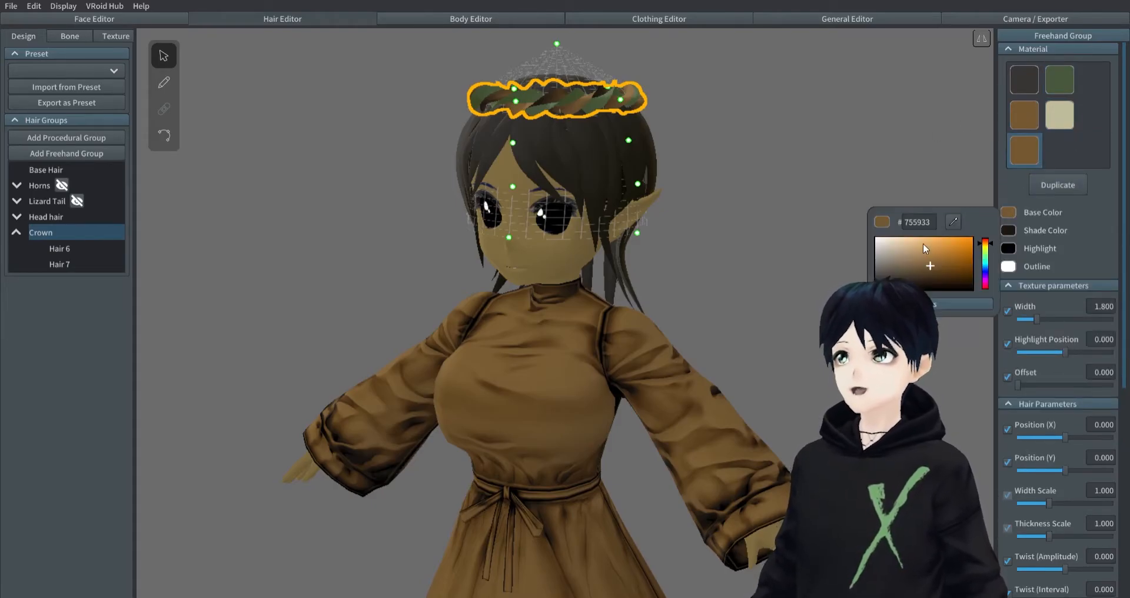
drag(945, 238, 874, 236)
click(1010, 230)
click(1011, 230)
click(1047, 257)
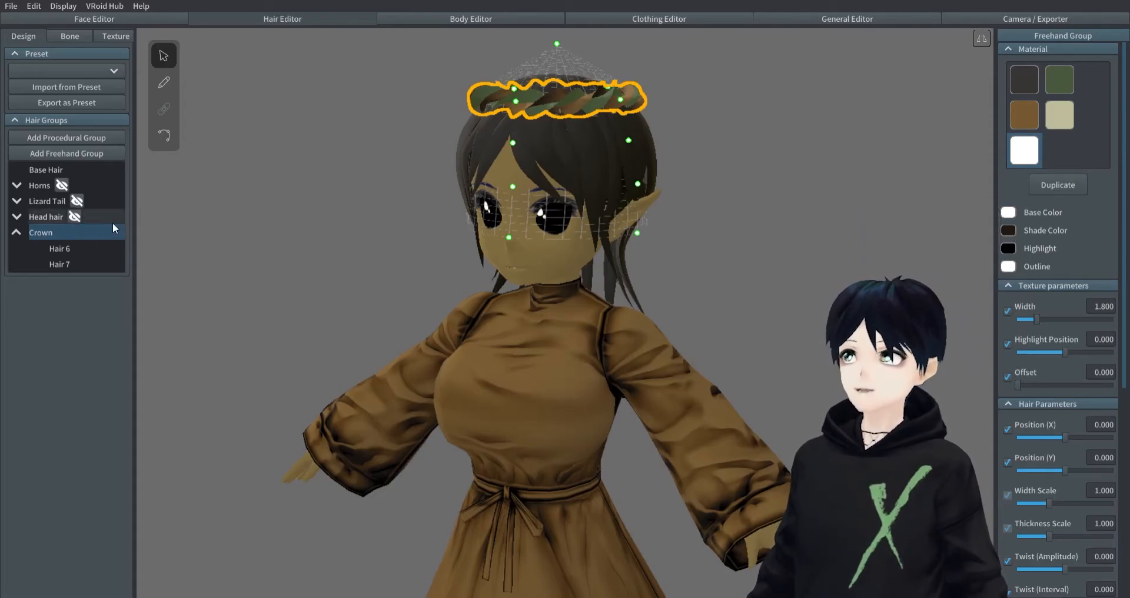
click(163, 83)
mouse_move(412, 118)
right_down()
mouse_move(418, 174)
mouse_move(468, 287)
right_up()
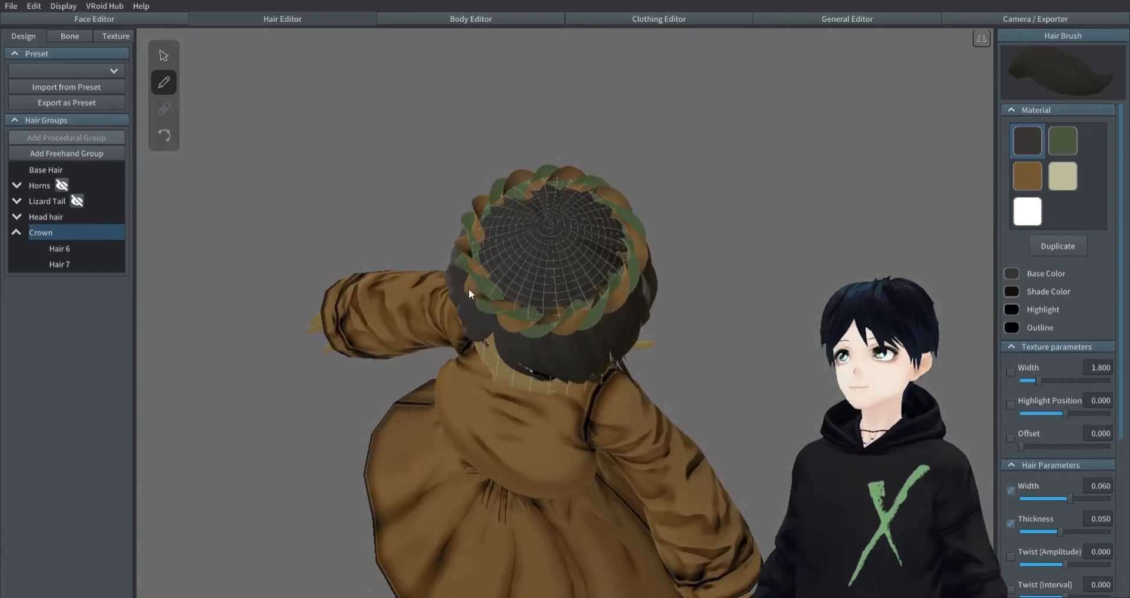
drag(477, 217, 384, 334)
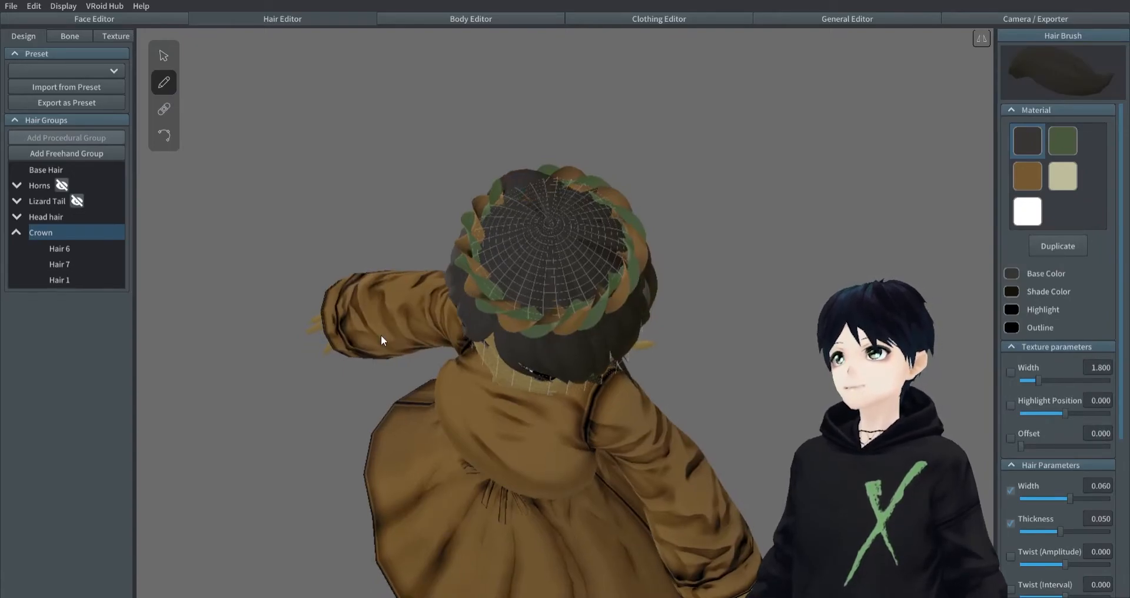
right_drag(384, 334, 398, 308)
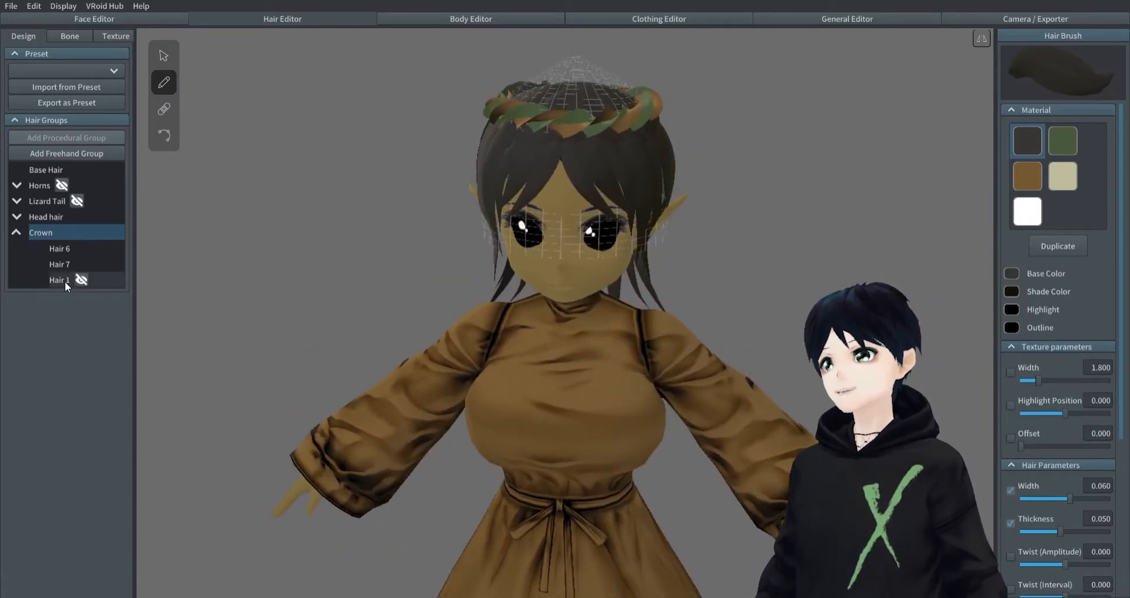
click(482, 97)
right_drag(481, 97, 341, 157)
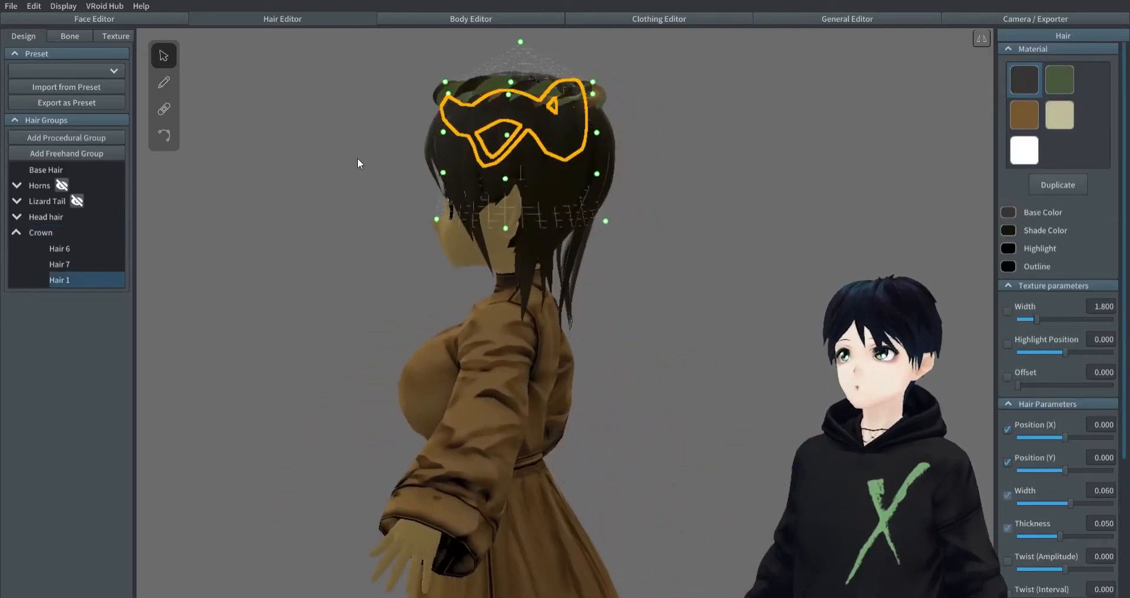
click(797, 194)
mouse_move(797, 194)
right_down()
mouse_move(770, 202)
mouse_move(828, 206)
mouse_move(750, 206)
mouse_move(681, 231)
right_up()
key(ctrl+z)
- Draw a freehand strand with the white material along the inside of the crown's front
key(b)
click(1026, 211)
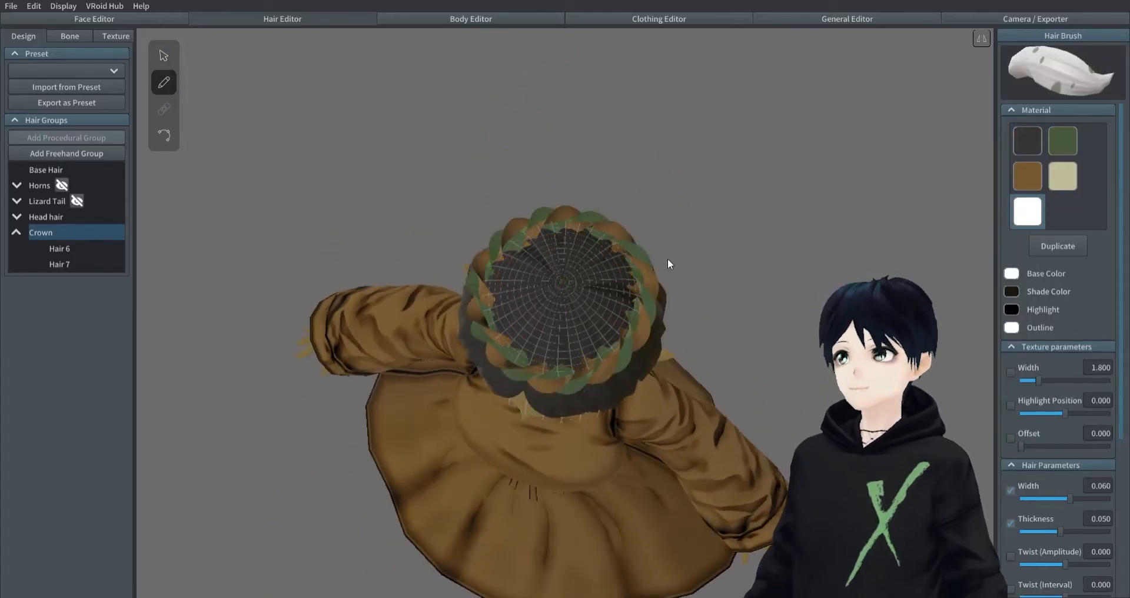
mouse_move(561, 362)
mouse_down()
mouse_move(483, 309)
mouse_move(517, 232)
mouse_move(626, 244)
mouse_move(624, 304)
mouse_up()
mouse_move(703, 343)
right_down()
mouse_move(718, 313)
mouse_move(682, 305)
right_up()
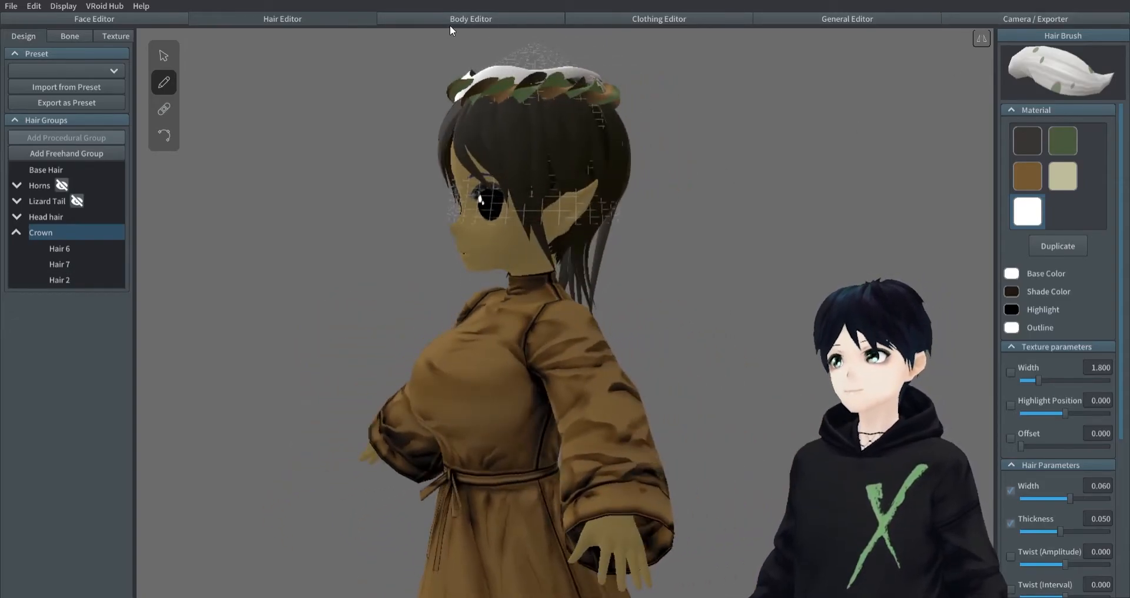
- Open the white hair material's texture and select its Default Image layer
click(107, 38)
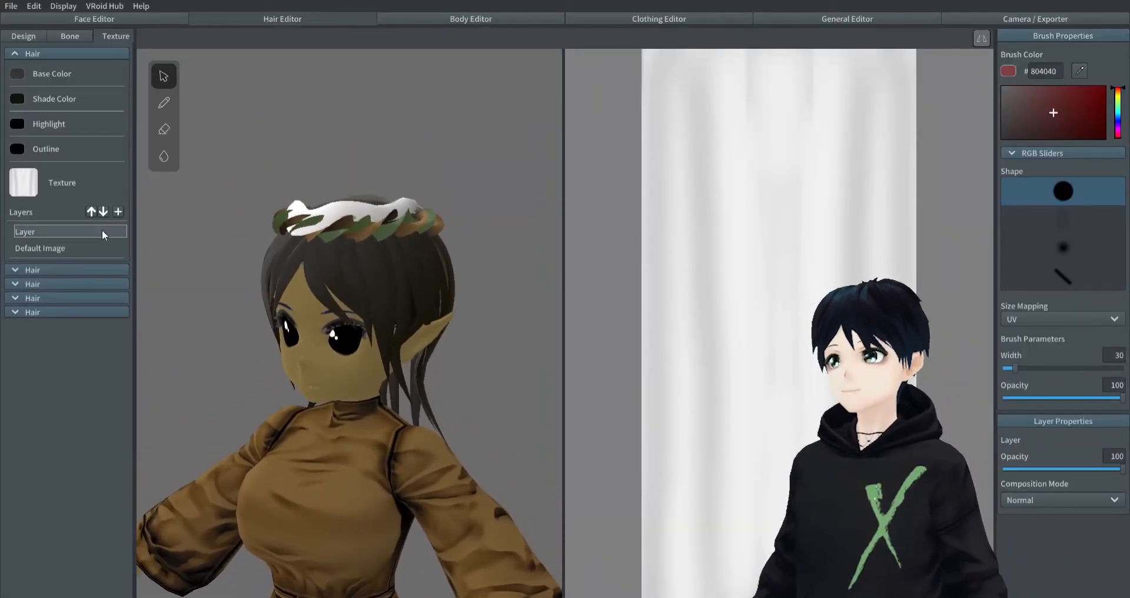
click(14, 54)
click(15, 109)
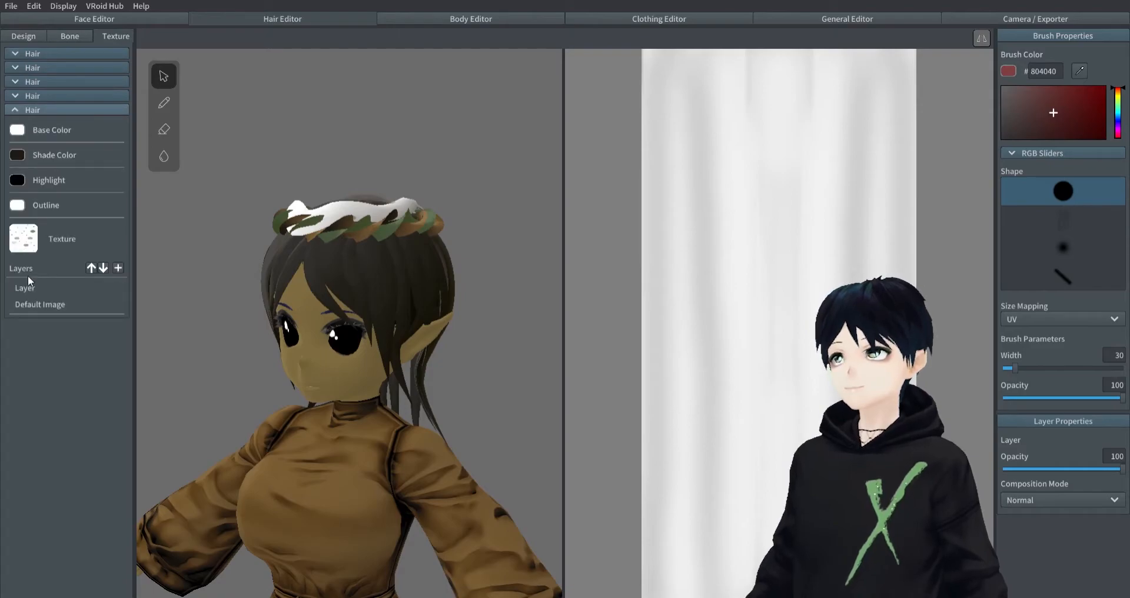
click(114, 288)
right_click(114, 289)
click(122, 292)
right_click(119, 293)
click(130, 298)
click(65, 304)
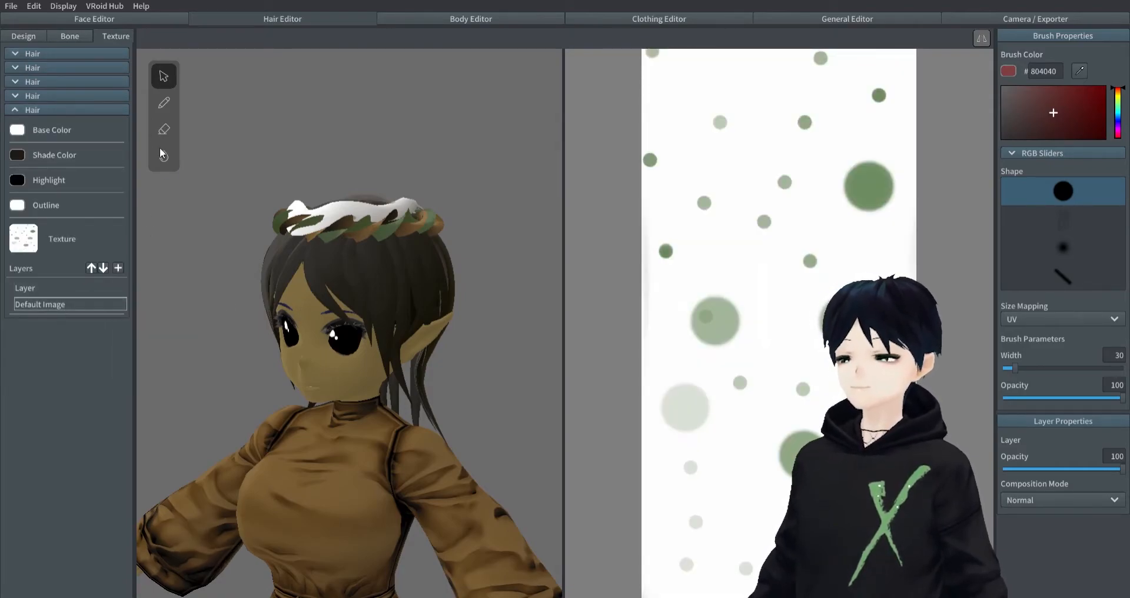
- Cover the green spots on the texture with white using a brush Width of 287
click(163, 102)
alt+click(734, 150)
drag(1104, 369, 1117, 368)
mouse_move(869, 186)
mouse_down()
mouse_move(752, 504)
mouse_move(747, 330)
mouse_move(807, 271)
mouse_up()
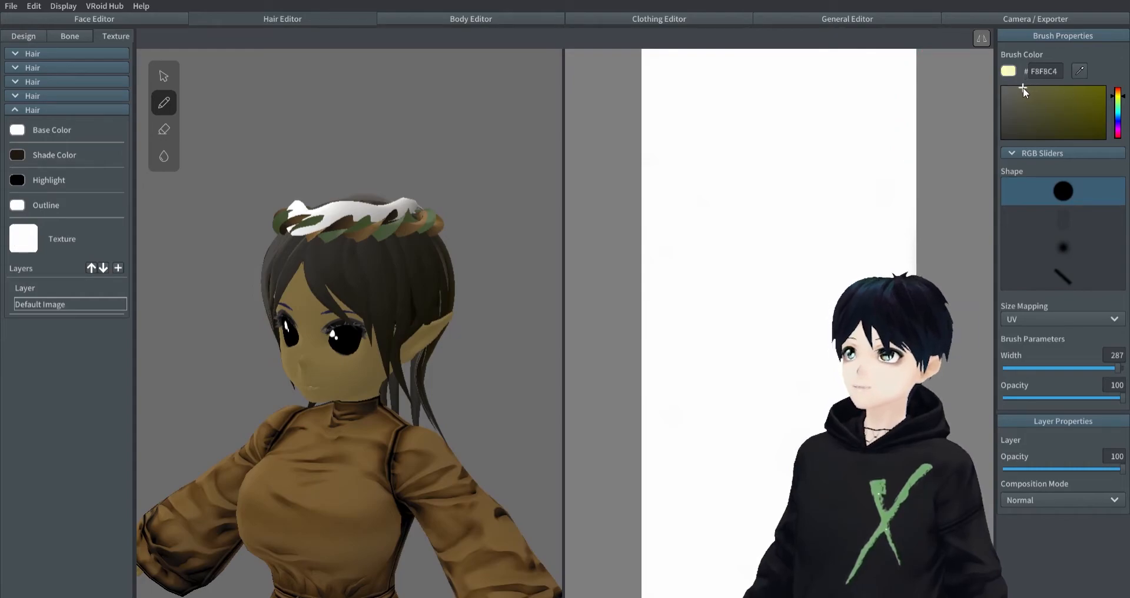
- Paint pale yellow F2F2C1 bands down both side edges of the white texture
drag(654, 89, 647, 589)
mouse_move(883, 59)
mouse_down()
mouse_move(921, 126)
mouse_move(888, 265)
mouse_up()
click(636, 101)
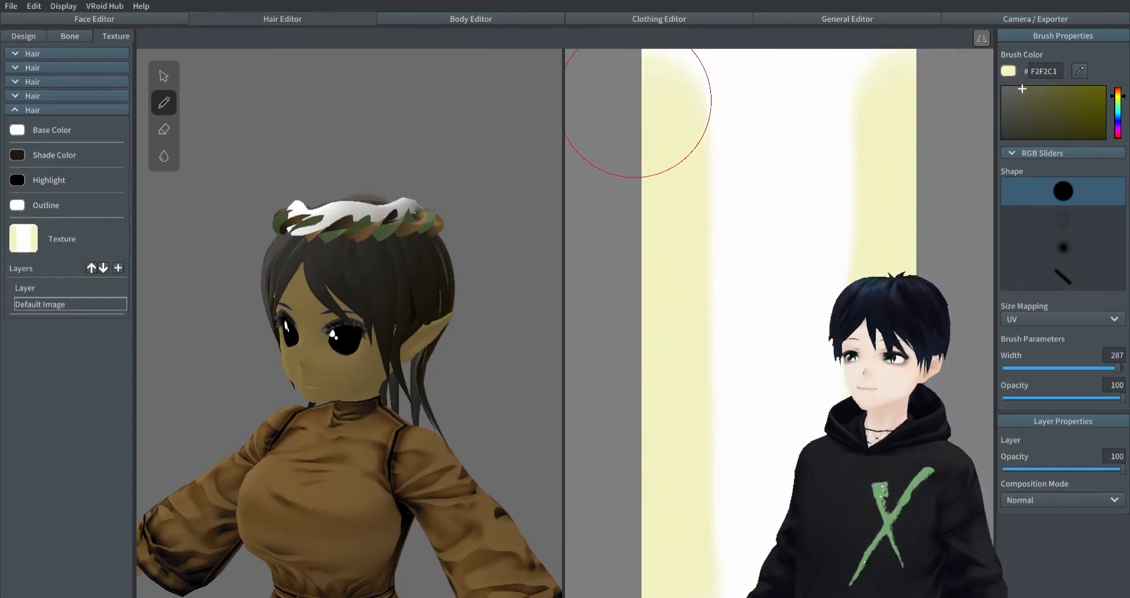
mouse_move(405, 336)
right_down()
mouse_move(444, 353)
mouse_move(318, 300)
right_up()
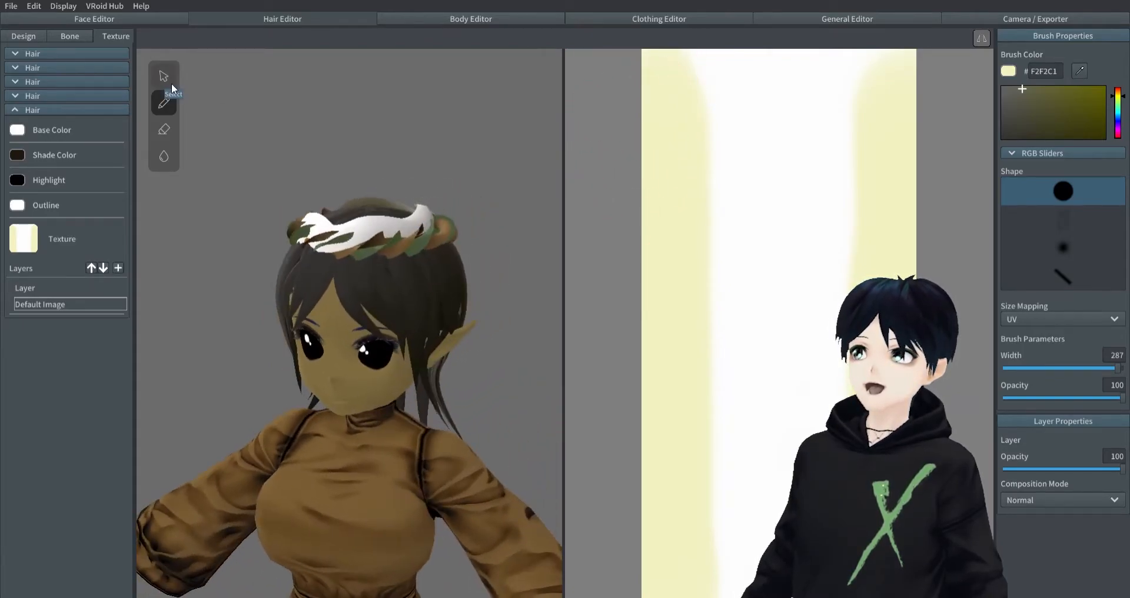
- Erase broad criss-crossing strokes across the white-and-yellow texture with a reduced eraser width, leaving only separate patches of color
click(171, 127)
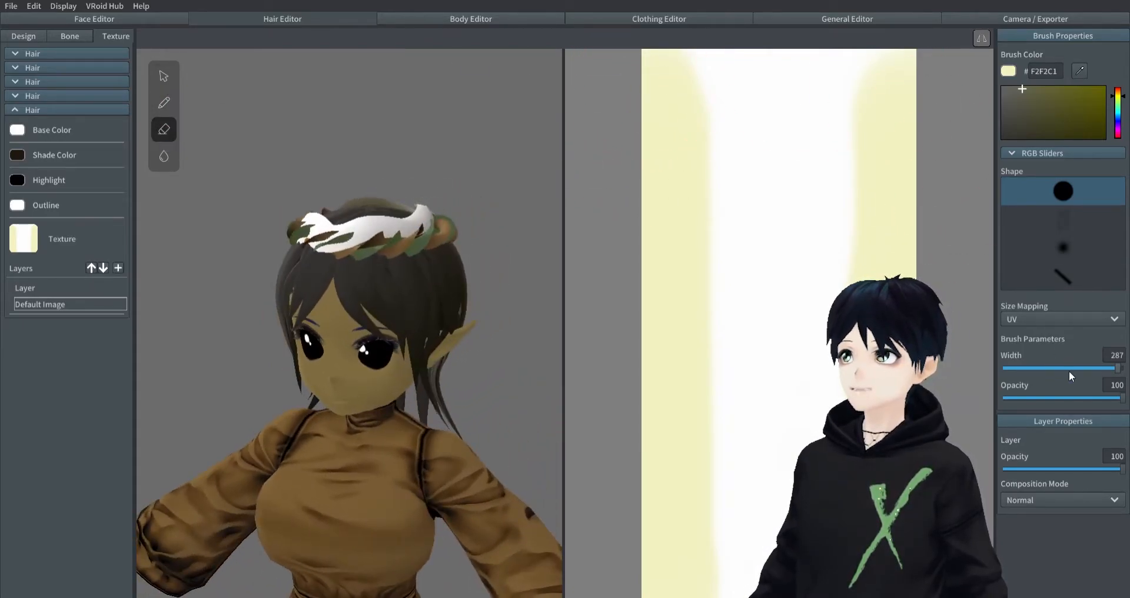
drag(1079, 368, 1074, 369)
mouse_move(669, 73)
mouse_down()
mouse_move(946, 100)
mouse_move(746, 194)
mouse_move(872, 92)
mouse_move(653, 232)
mouse_move(872, 238)
mouse_up()
mouse_move(917, 432)
mouse_down()
mouse_move(694, 475)
mouse_move(787, 384)
mouse_move(691, 560)
mouse_move(671, 564)
mouse_up()
right_drag(436, 320, 422, 116)
mouse_move(800, 112)
mouse_down()
mouse_move(778, 478)
mouse_move(639, 509)
mouse_up()
drag(649, 230, 765, 286)
drag(883, 159, 651, 120)
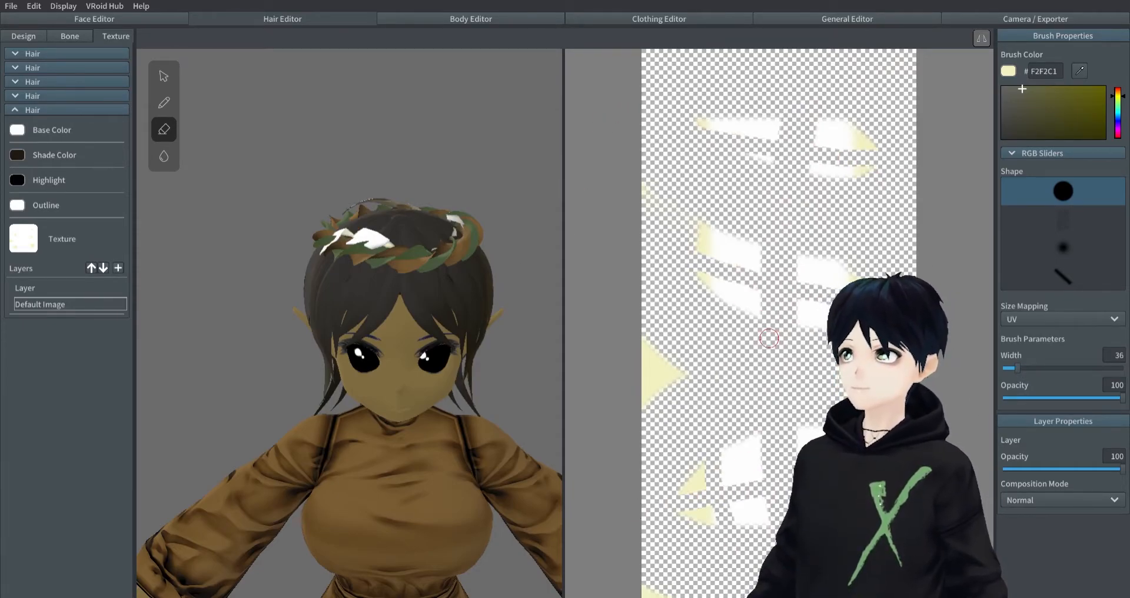
- Split the remaining upper and middle white patches with vertical erasures, reducing the eraser Width to 23
drag(730, 231, 725, 327)
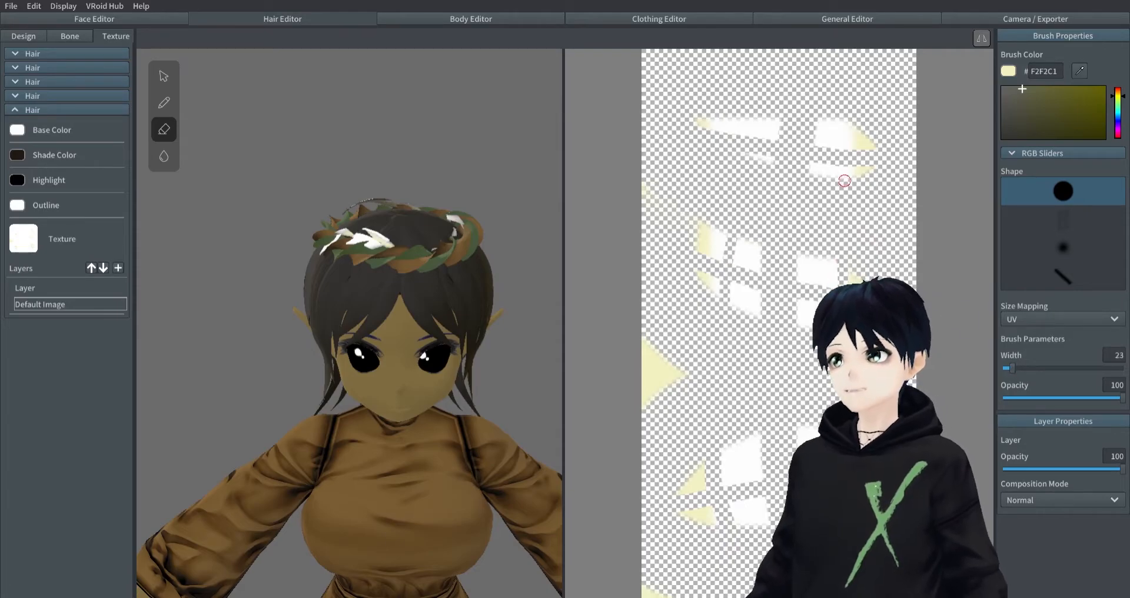
drag(750, 101, 743, 136)
mouse_move(459, 282)
right_down()
mouse_move(434, 277)
mouse_move(467, 260)
mouse_move(454, 262)
right_up()
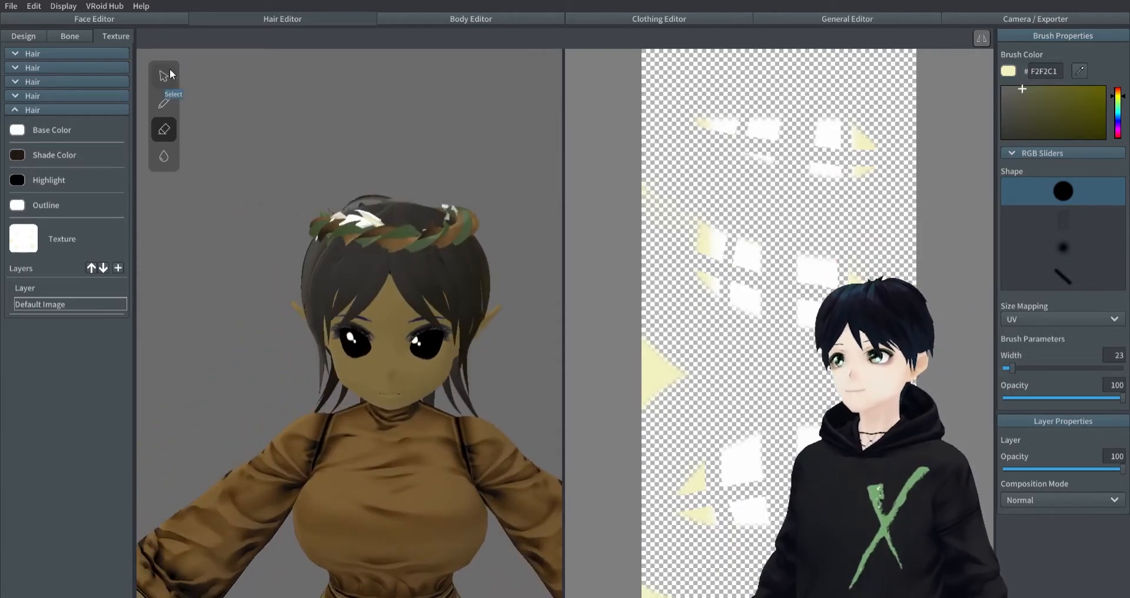
- Try dabbing pale yellow F2F2C1 strokes around the upper white patches of the texture, and undo them
click(163, 76)
mouse_move(359, 246)
right_down()
mouse_move(386, 239)
mouse_move(378, 267)
mouse_move(440, 291)
mouse_move(391, 262)
right_up()
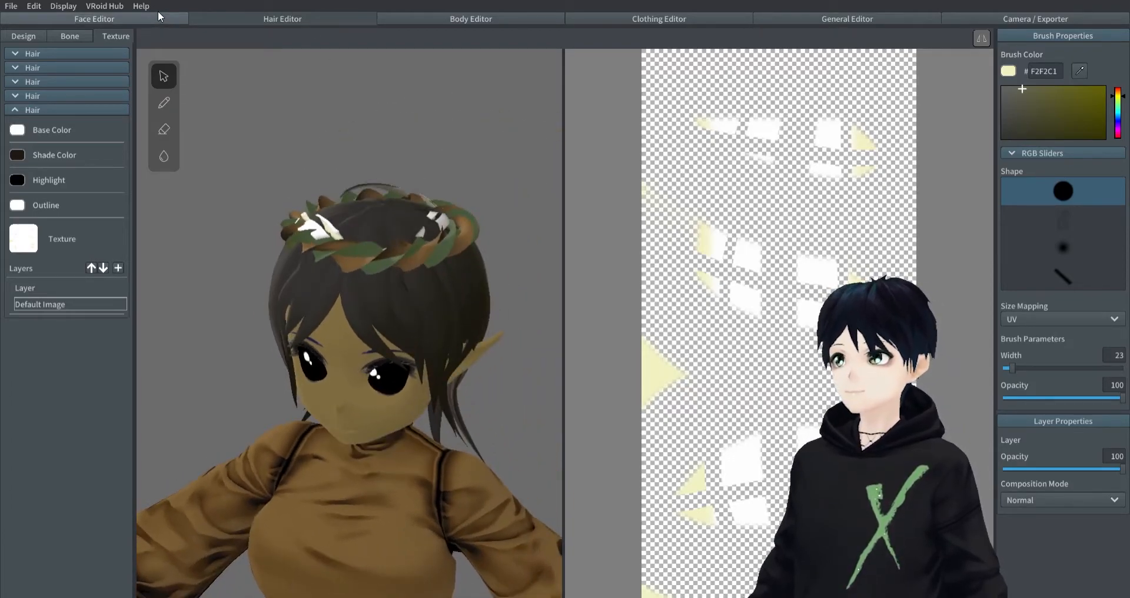
click(164, 103)
drag(733, 116, 765, 156)
drag(764, 118, 725, 160)
mouse_move(542, 277)
right_down()
mouse_move(410, 237)
mouse_move(441, 277)
right_up()
key(ctrl+z)
key(ctrl+z)
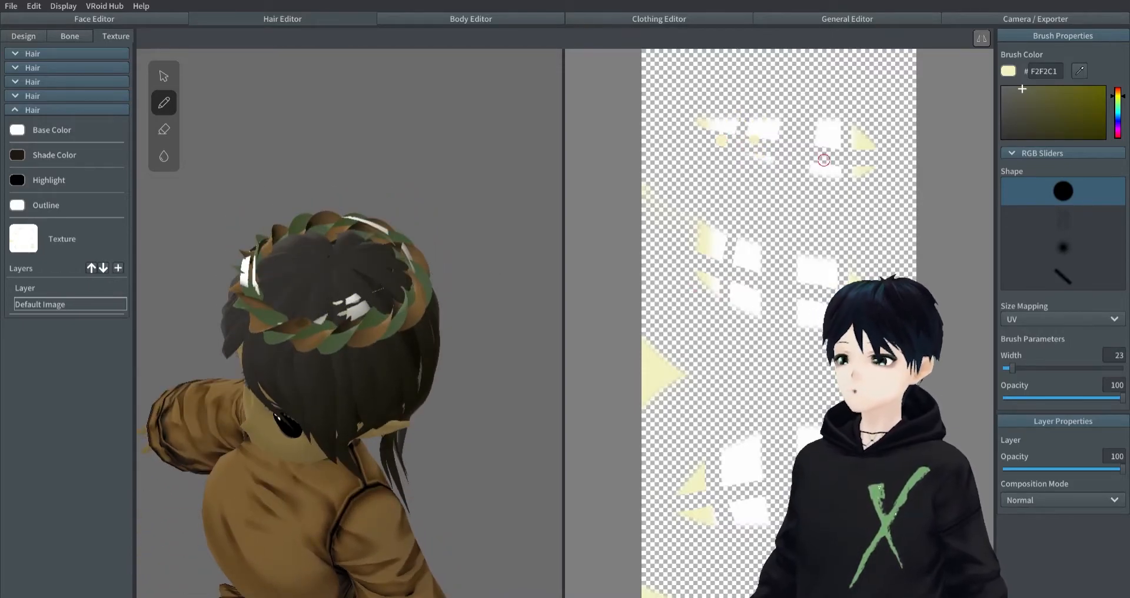
right_drag(529, 297, 512, 320)
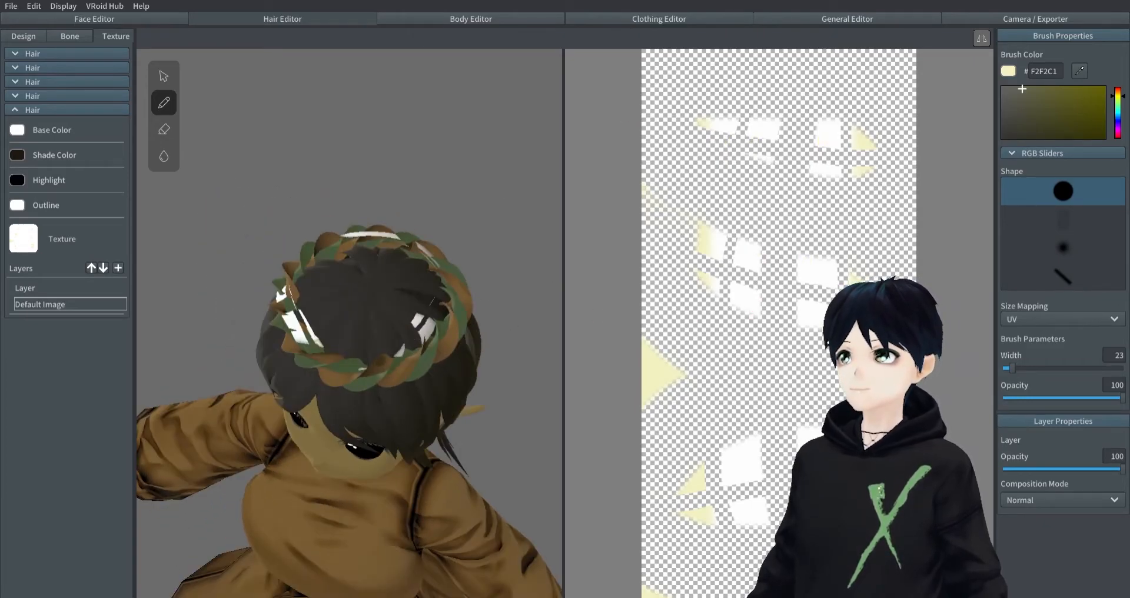
- Open the white strand Hair 2 of the Crown group for control point editing and reposition its first stray points along the crown
click(23, 36)
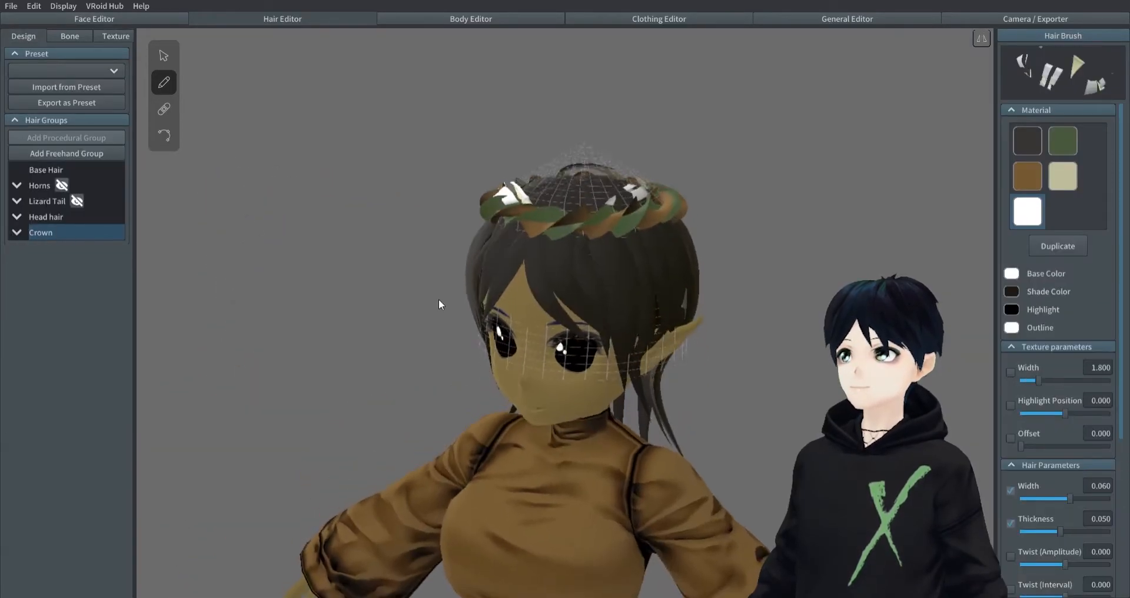
click(40, 232)
click(65, 280)
right_drag(412, 277, 784, 277)
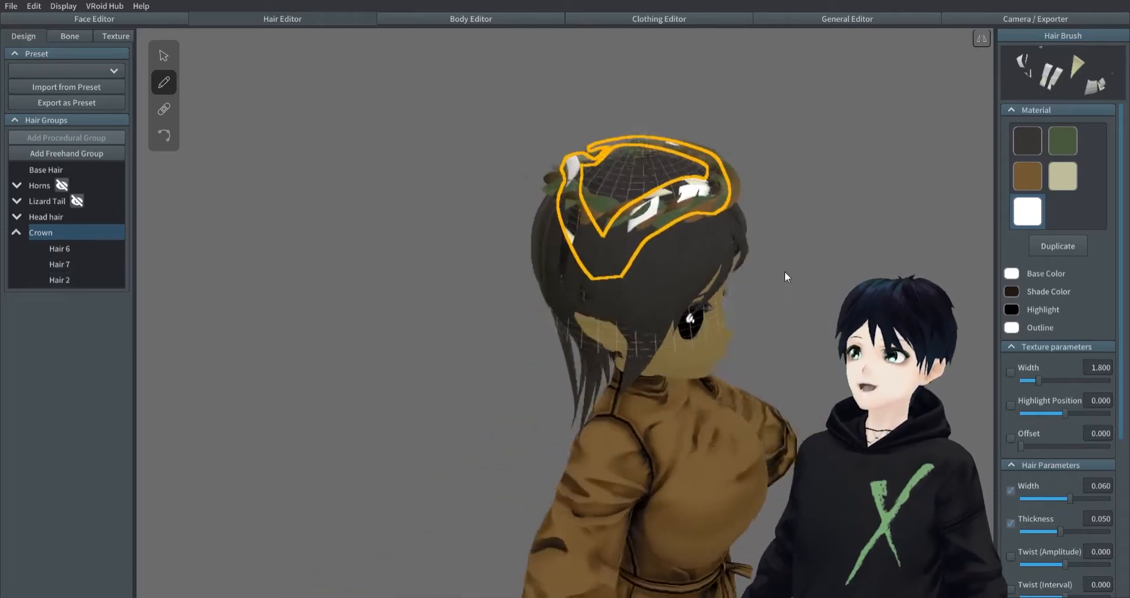
click(164, 135)
mouse_move(608, 196)
right_down()
mouse_move(650, 207)
mouse_move(625, 247)
mouse_move(577, 191)
mouse_move(566, 249)
mouse_move(562, 206)
right_up()
drag(537, 203, 512, 231)
right_drag(510, 231, 512, 317)
drag(527, 287, 462, 315)
- Pull the inward-bulging control points of Hair 2 outward toward the crown where the strand's ends overlap
right_drag(463, 315, 337, 370)
scroll(450, 229, up, 3)
click(360, 379)
drag(262, 349, 237, 349)
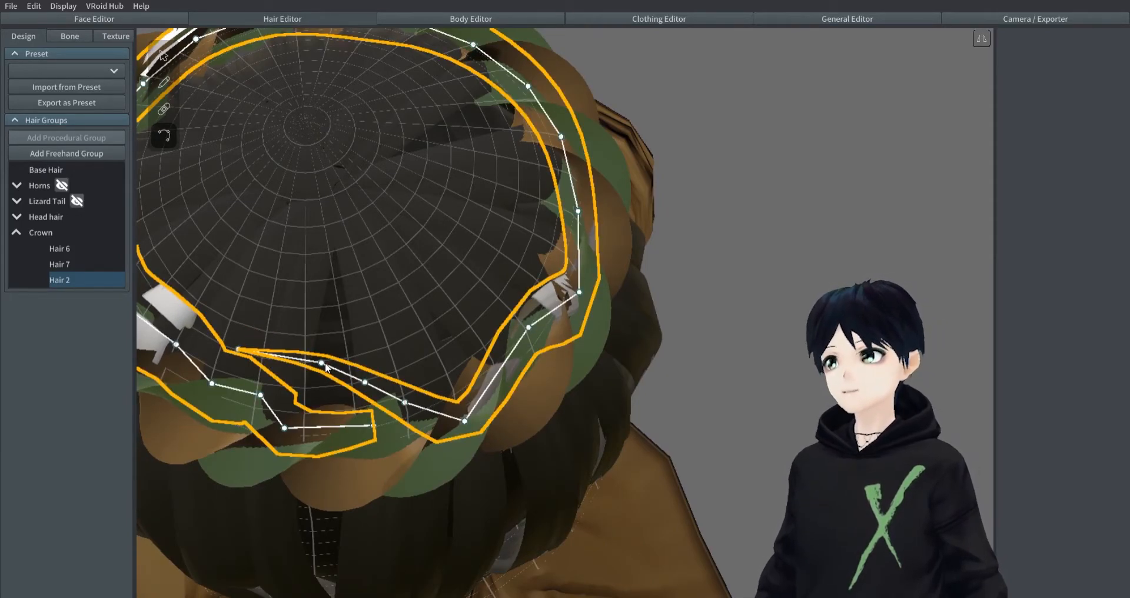
drag(324, 363, 346, 395)
drag(237, 349, 299, 426)
- Move another stray control point of Hair 2 so the strand follows the crown's ring
right_drag(390, 512, 373, 260)
drag(362, 226, 405, 192)
right_drag(405, 191, 512, 241)
click(592, 145)
right_drag(612, 165, 572, 260)
- Pull two inward-bent control points at the front of Hair 2 out onto the crown's ring and deselect the strand
right_drag(376, 359, 691, 288)
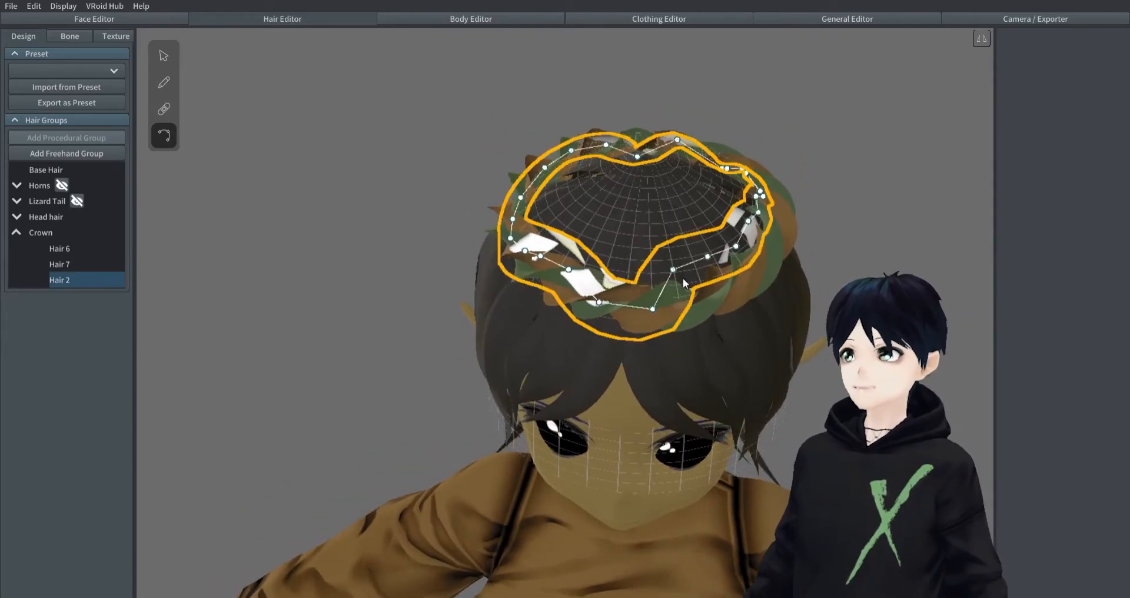
drag(673, 269, 693, 294)
drag(707, 257, 716, 274)
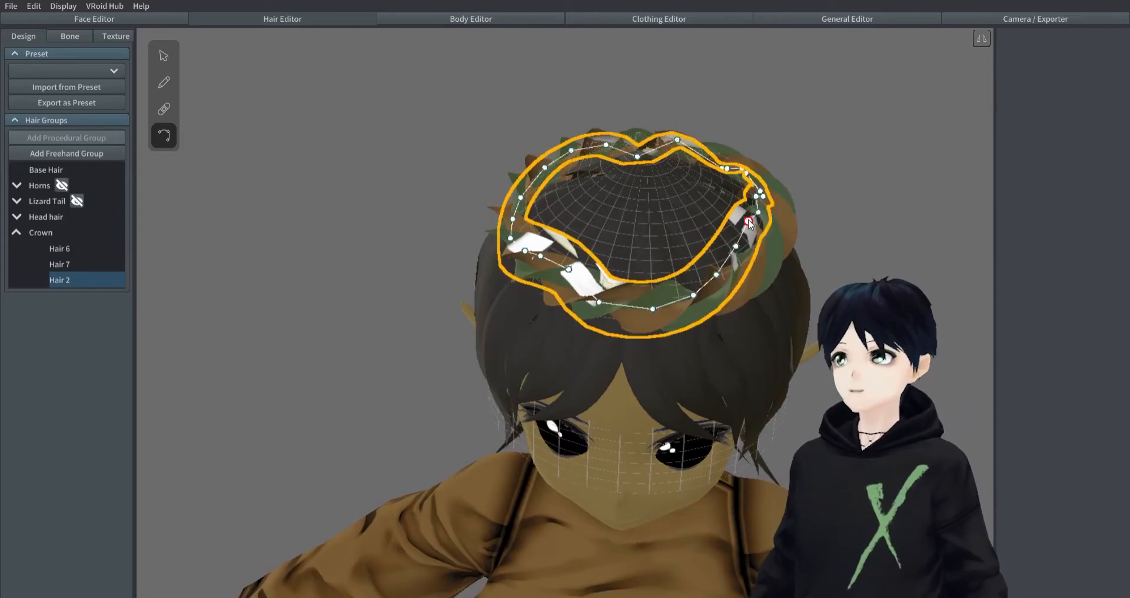
right_drag(750, 224, 605, 240)
right_drag(599, 305, 646, 182)
right_drag(714, 231, 675, 211)
click(881, 214)
scroll(672, 213, down, 4)
scroll(657, 240, up, 3)
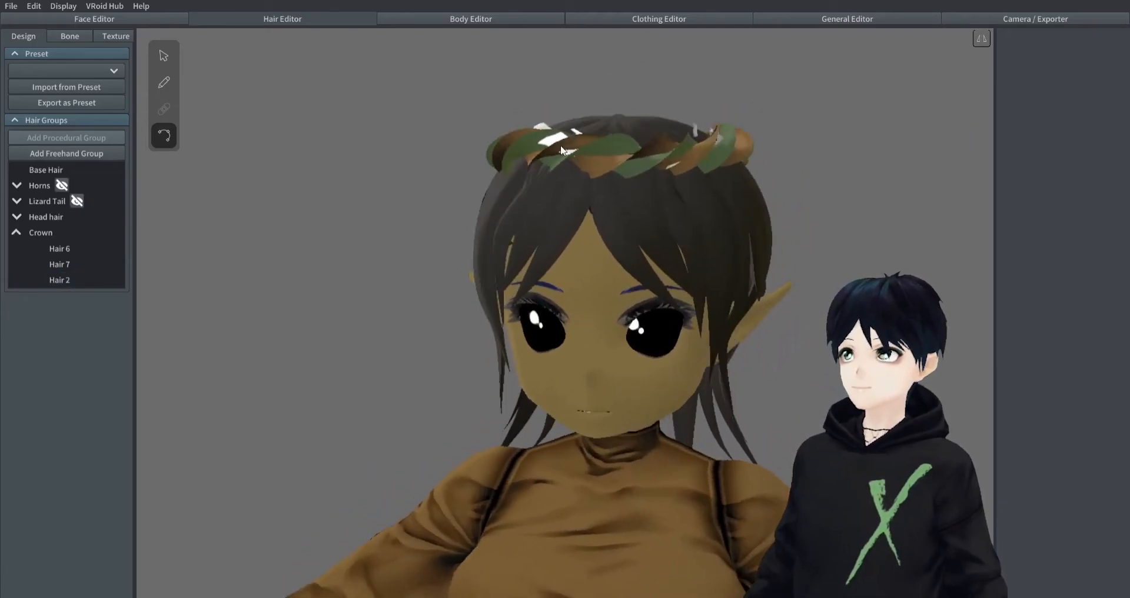
- Open the white hair material's Default Image layer and dab white FEFEFE and yellow DEDEA4 spots down the middle of the texture
click(163, 83)
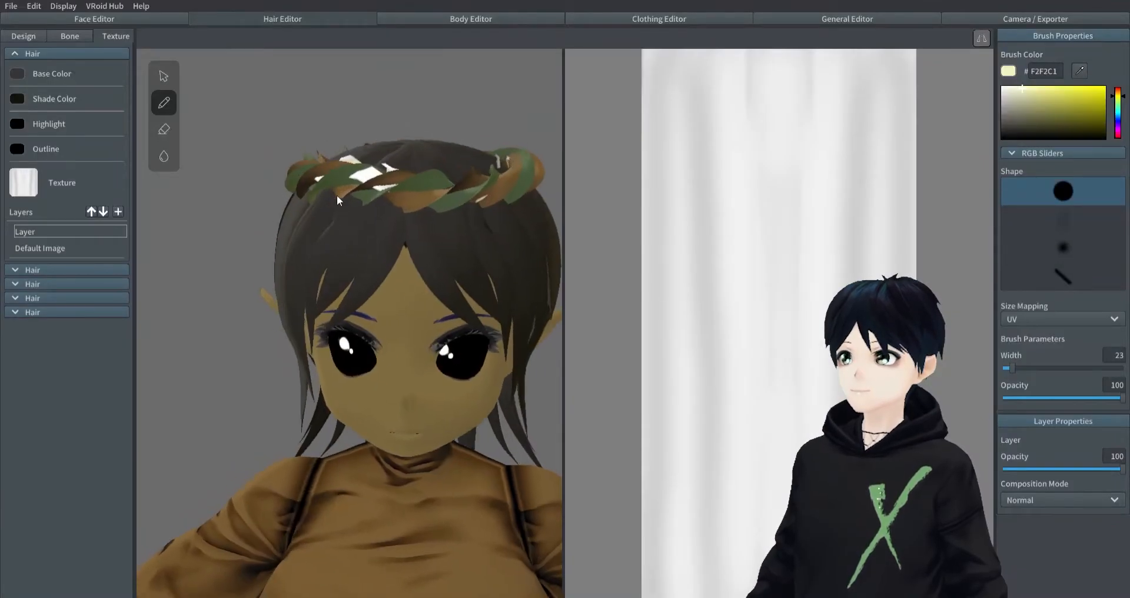
click(14, 313)
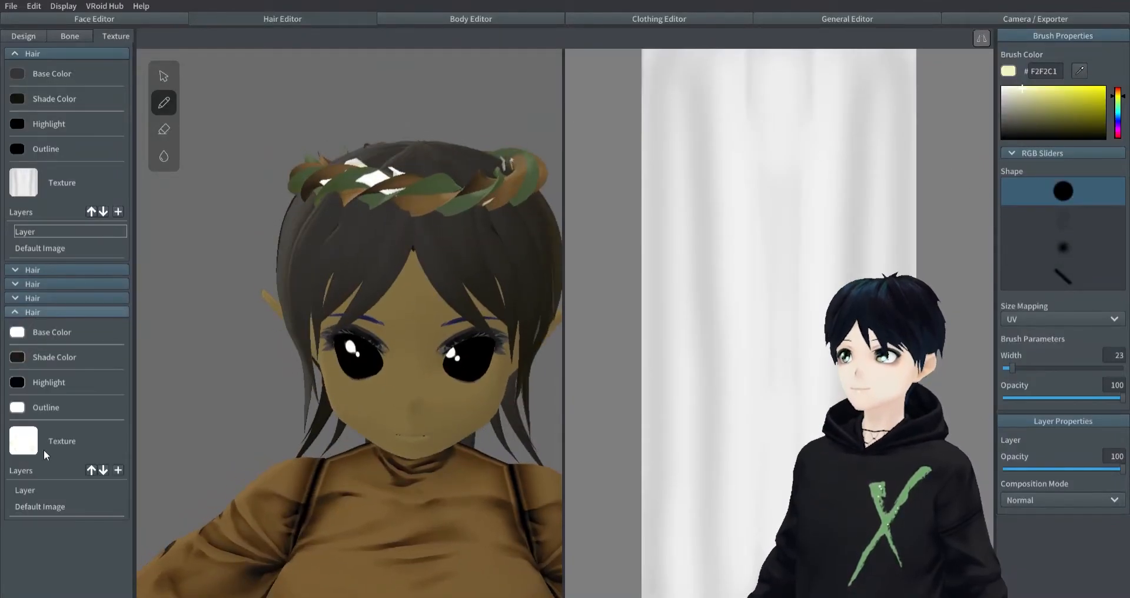
click(61, 506)
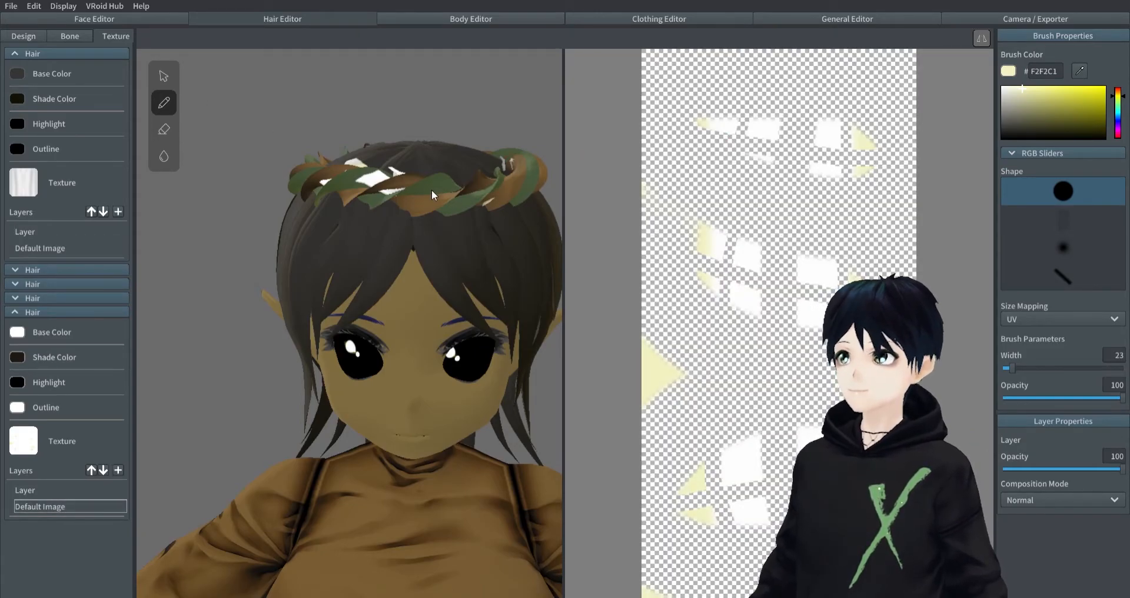
mouse_move(500, 206)
right_down()
mouse_move(432, 199)
mouse_move(474, 288)
right_up()
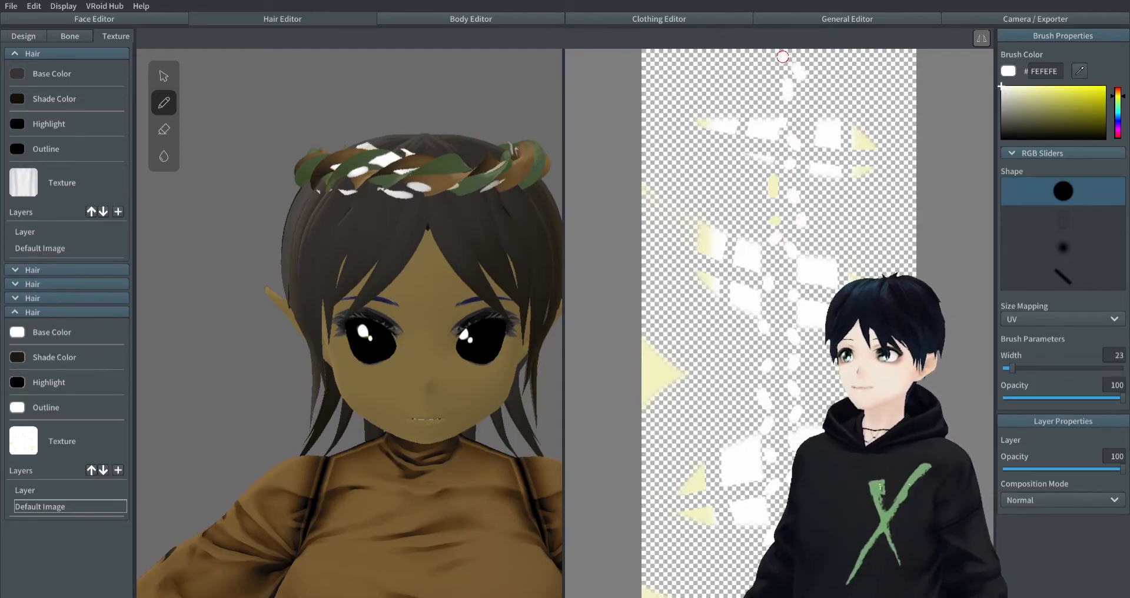
right_drag(438, 266, 495, 213)
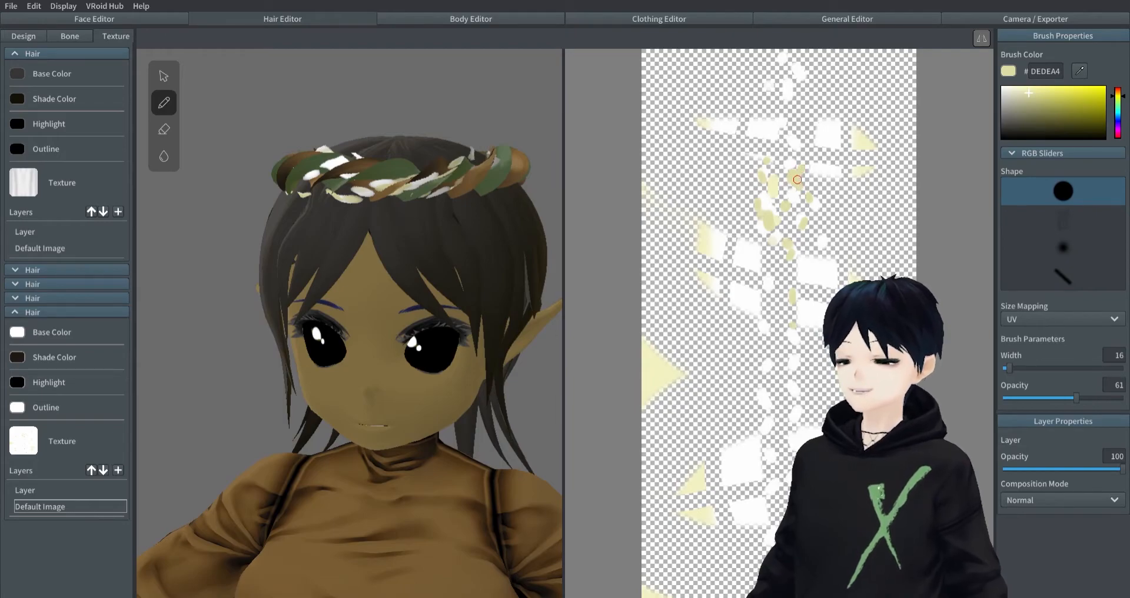
right_drag(520, 298, 474, 283)
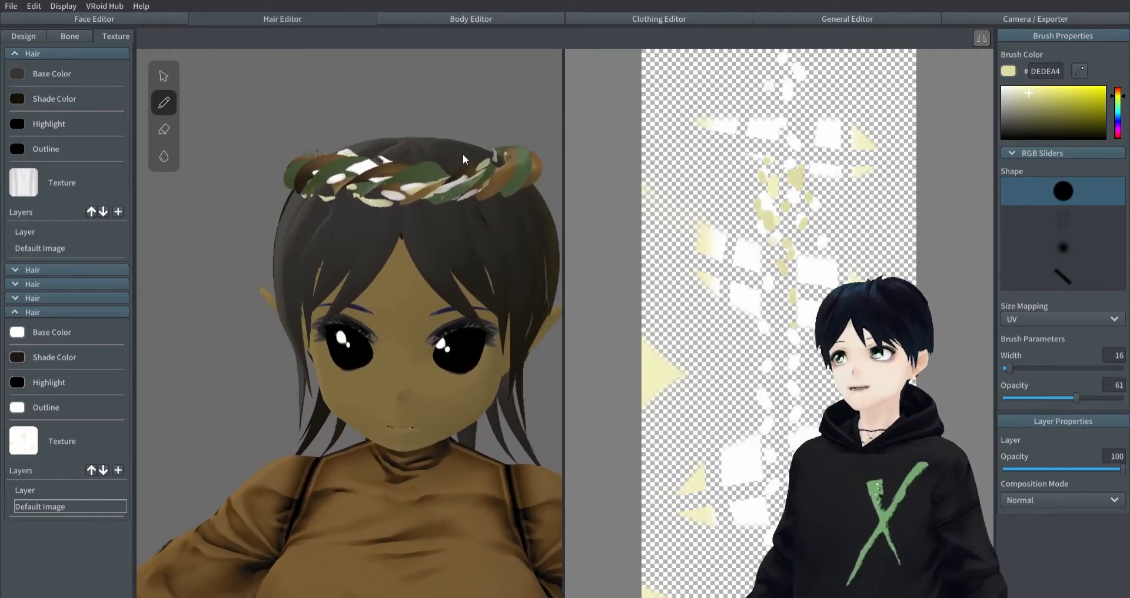
- Return to the hair design, expand the Crown group and set the hair brush's texture Offset to 0.133
click(25, 36)
right_drag(450, 211, 620, 308)
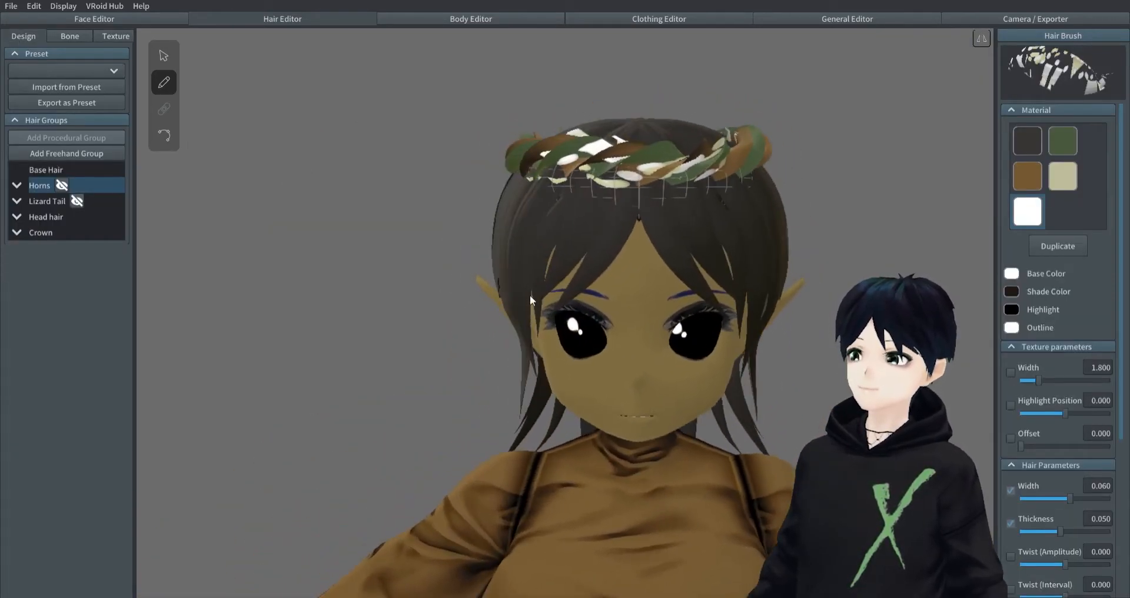
click(44, 230)
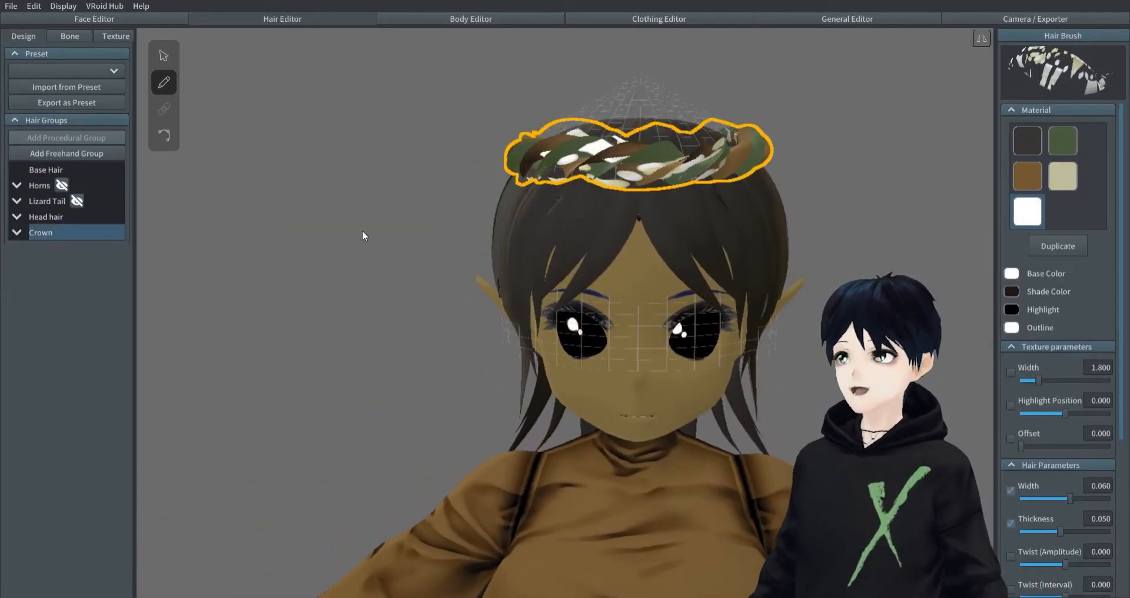
click(16, 235)
drag(1022, 446, 1033, 446)
right_drag(994, 454, 1092, 496)
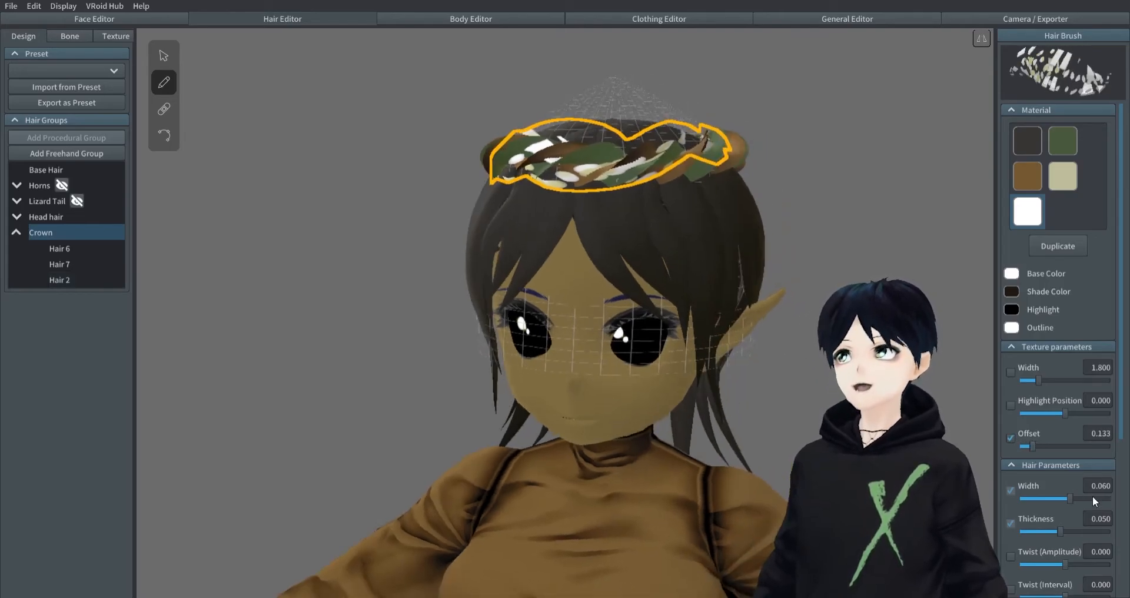
scroll(1086, 493, down, 2)
- Set Hair 2's texture Width to 1.577, Highlight Position to 0.112 and Offset to 0.000
mouse_move(62, 284)
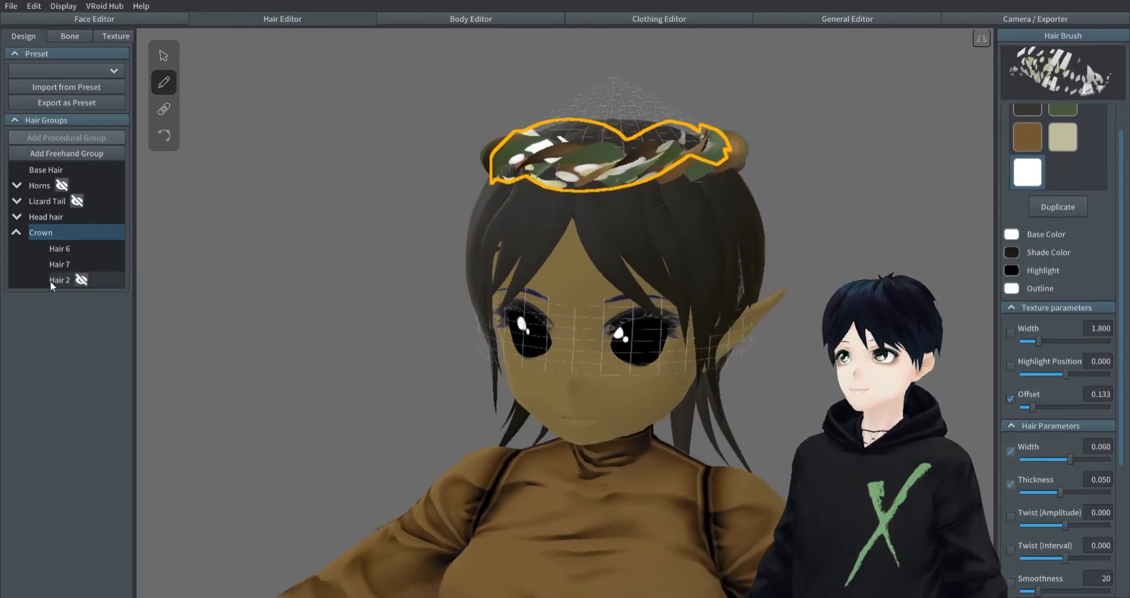
click(62, 280)
click(164, 55)
mouse_move(1025, 387)
mouse_down()
mouse_move(1098, 384)
mouse_move(1026, 385)
mouse_up()
drag(1066, 352, 1070, 356)
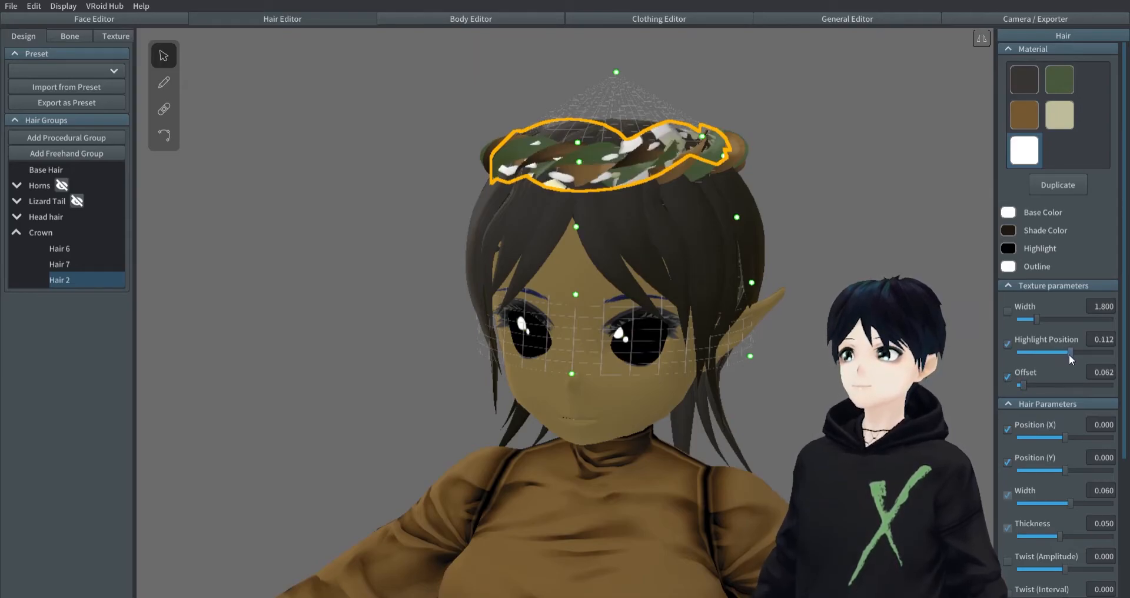
mouse_move(1037, 319)
mouse_down()
mouse_move(1051, 321)
mouse_move(1029, 320)
mouse_up()
drag(1028, 381, 1011, 385)
- Set Hair 2's Position (X) to 0.310 and Position (Y) to 0.050, and deselect the strand
drag(1061, 437, 1093, 437)
click(790, 354)
right_drag(789, 353, 613, 149)
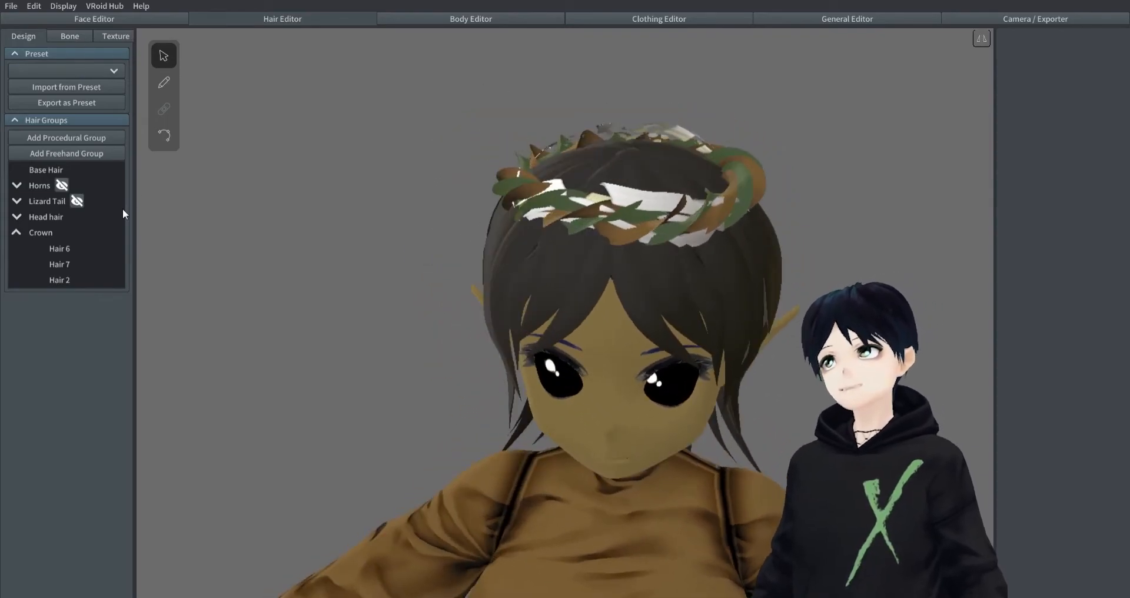
click(51, 281)
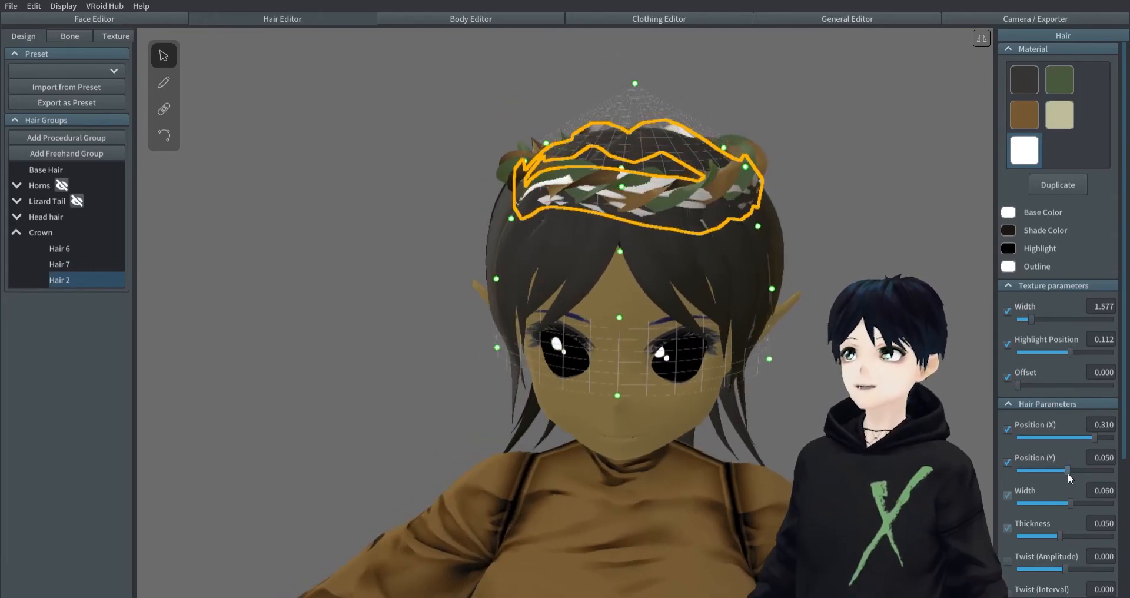
click(823, 265)
right_drag(824, 265, 677, 253)
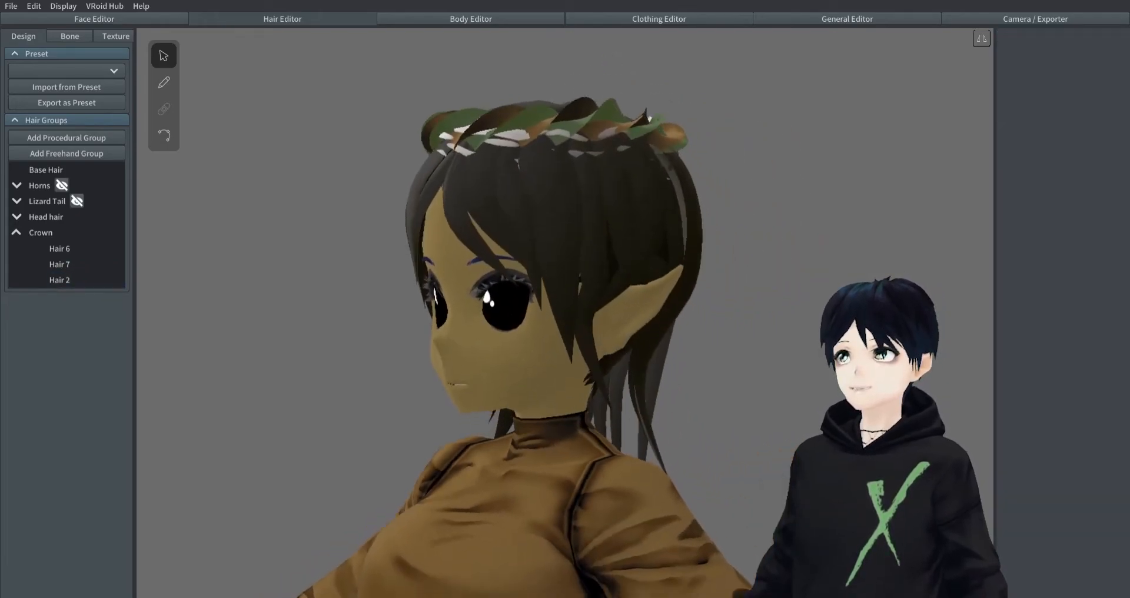
mouse_move(723, 221)
right_down()
mouse_move(668, 230)
mouse_move(718, 219)
right_up()
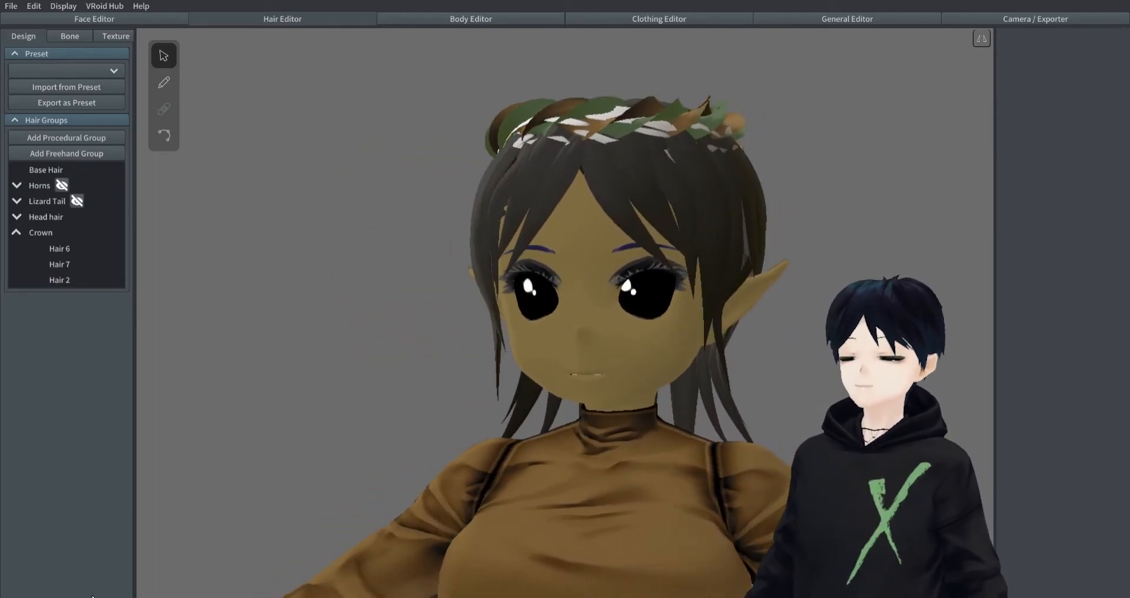
- Examine the character and her crown up close and from farther away in the camera preview
click(1012, 17)
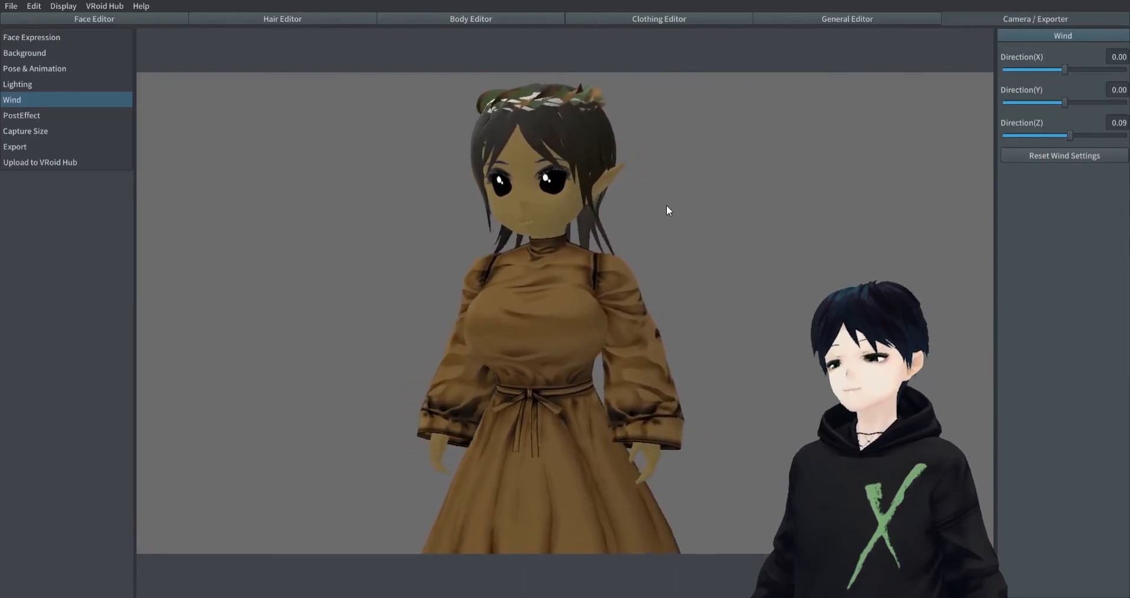
scroll(677, 229, up, 5)
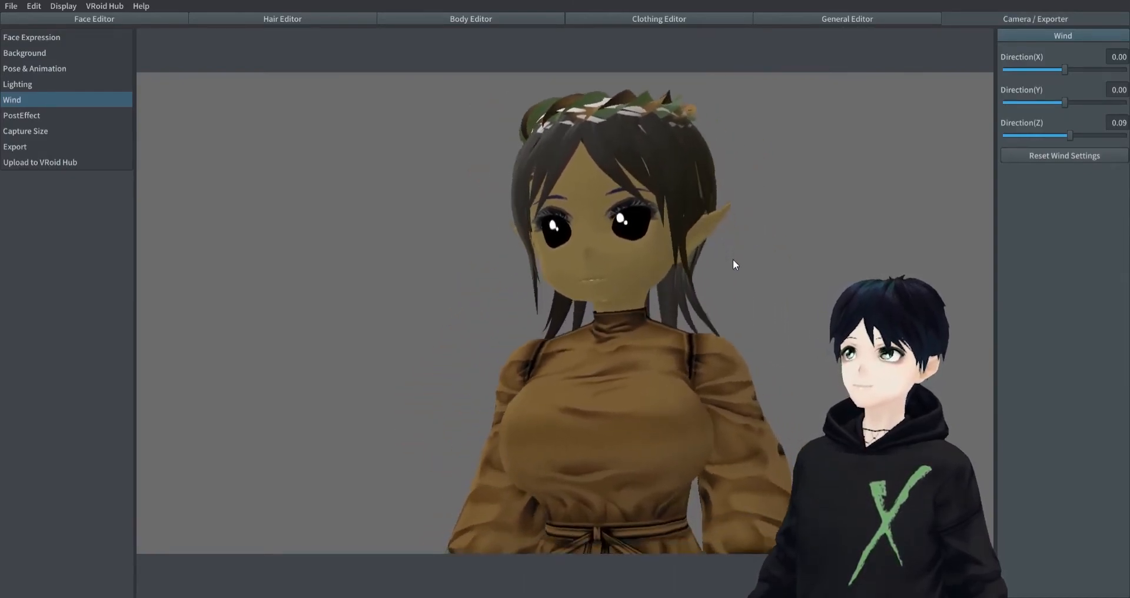
scroll(733, 260, down, 2)
mouse_move(732, 259)
right_down()
mouse_move(744, 264)
mouse_move(716, 268)
mouse_move(736, 260)
right_up()
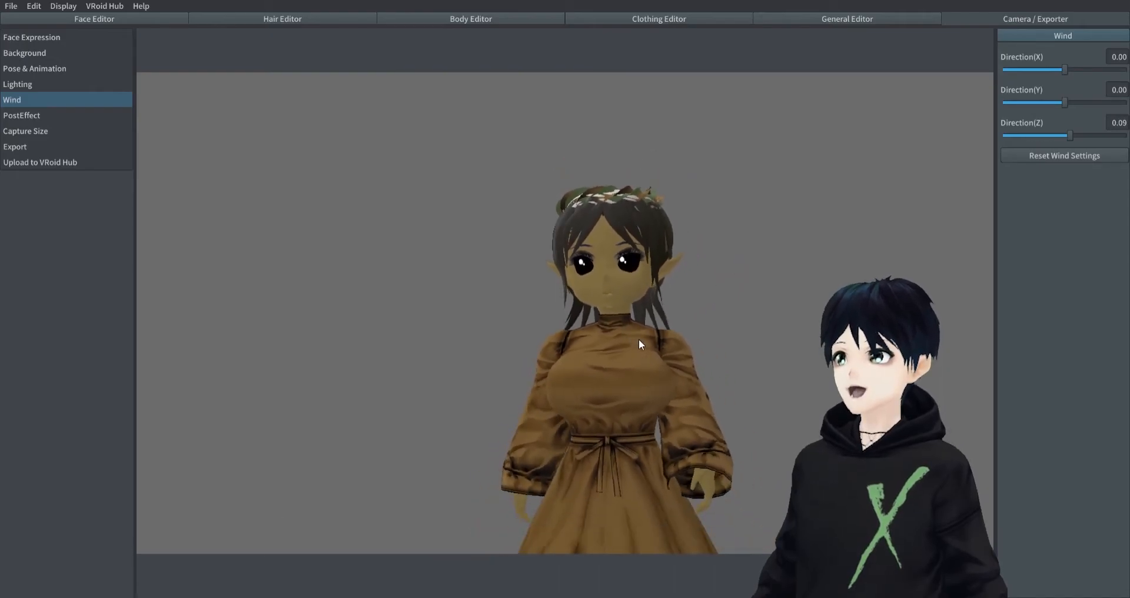
scroll(634, 353, down, 2)
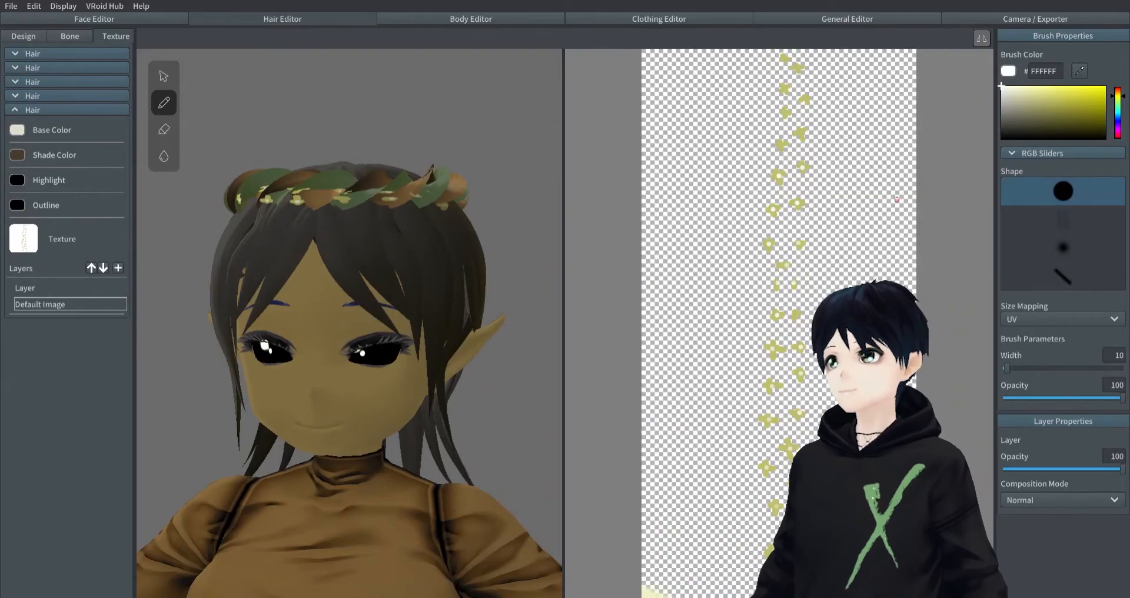
- Dot white FFFFFF centers into the small yellow flowers on the crown texture with a brush Width of 10
click(806, 98)
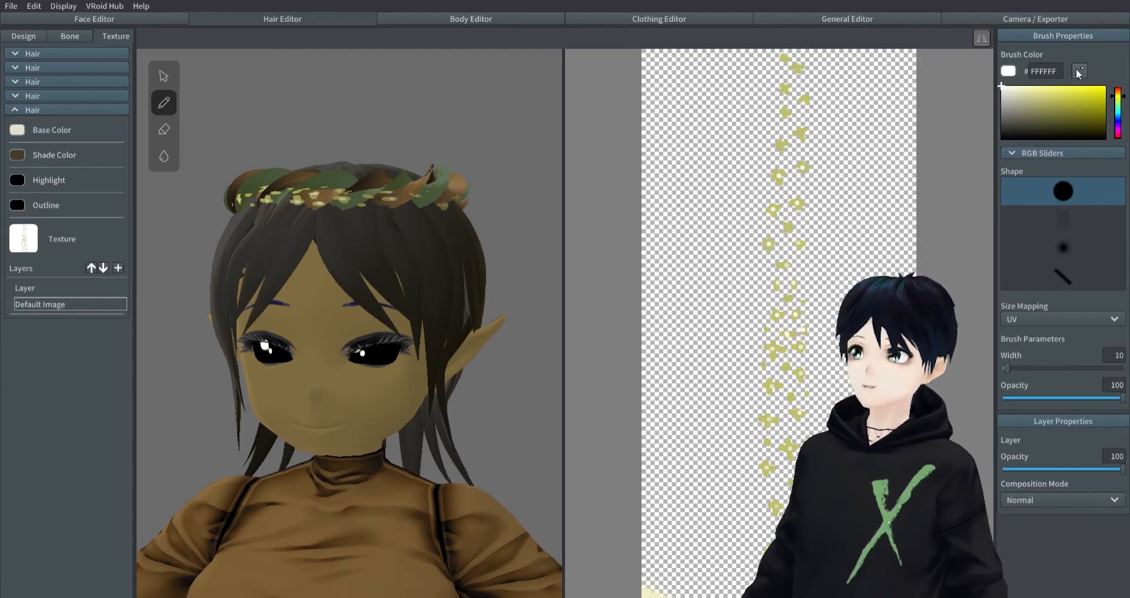
right_drag(369, 316, 362, 318)
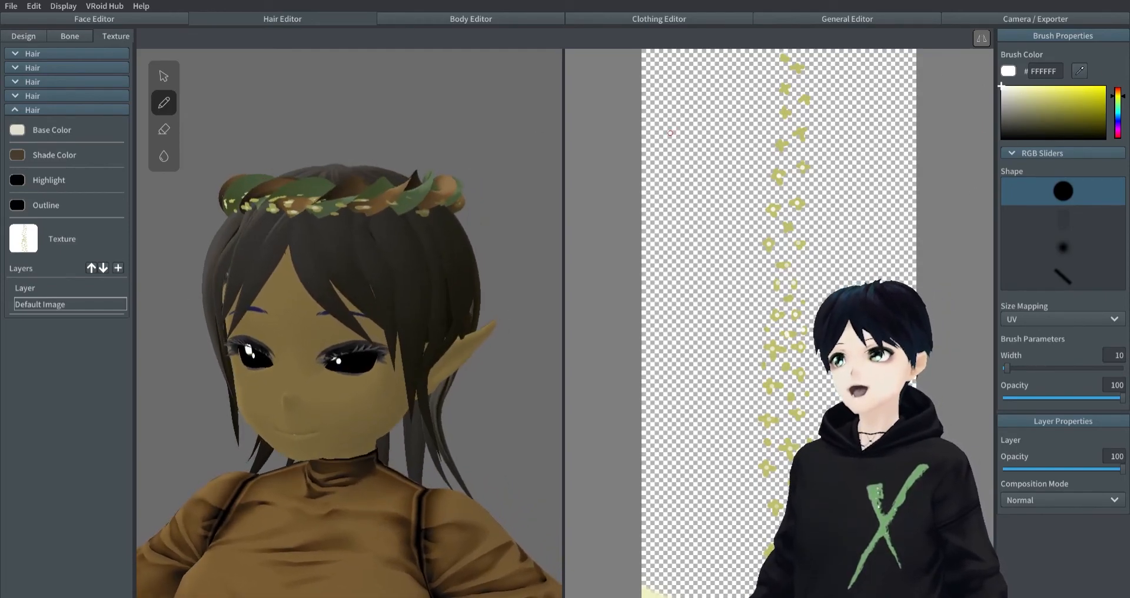
- Preview the character in the camera view with the Walking pose from the Female Animation set
click(1055, 22)
click(61, 71)
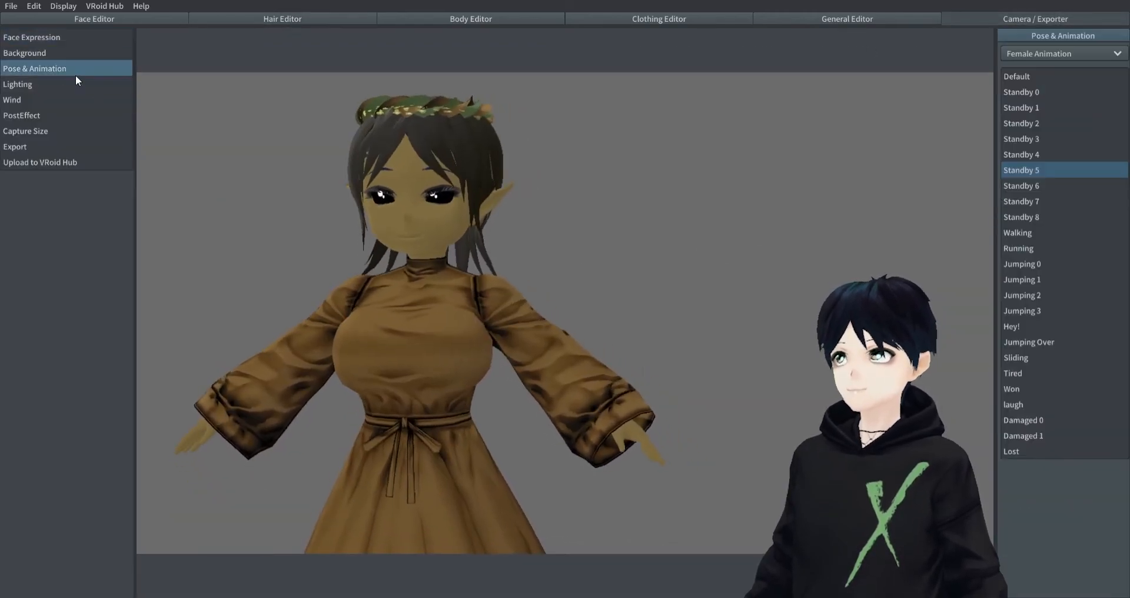
click(1022, 247)
click(1036, 54)
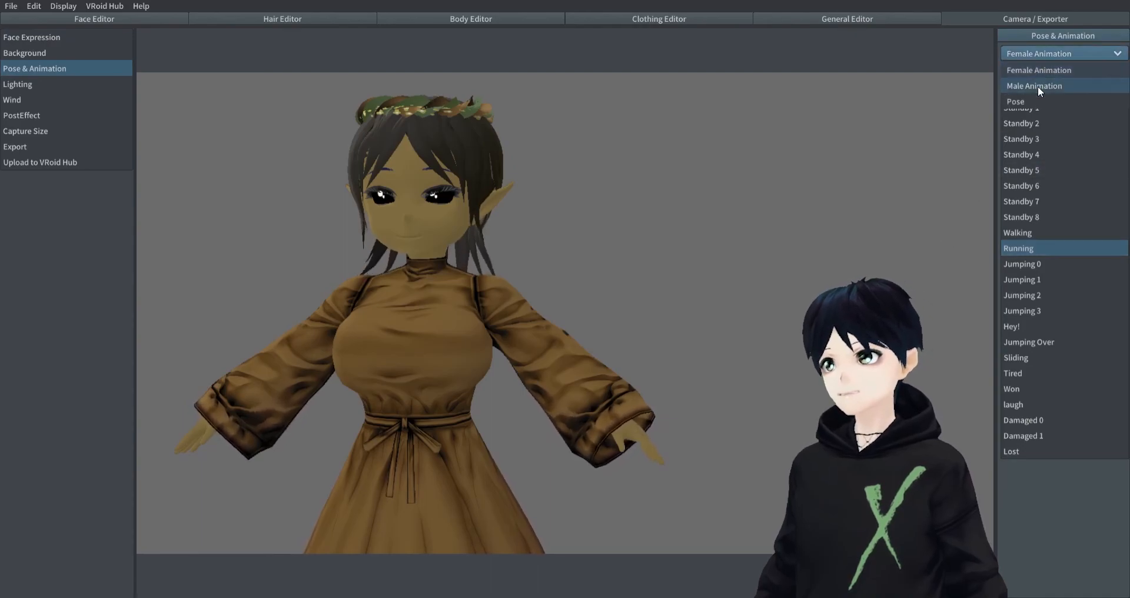
click(1041, 70)
key(Up)
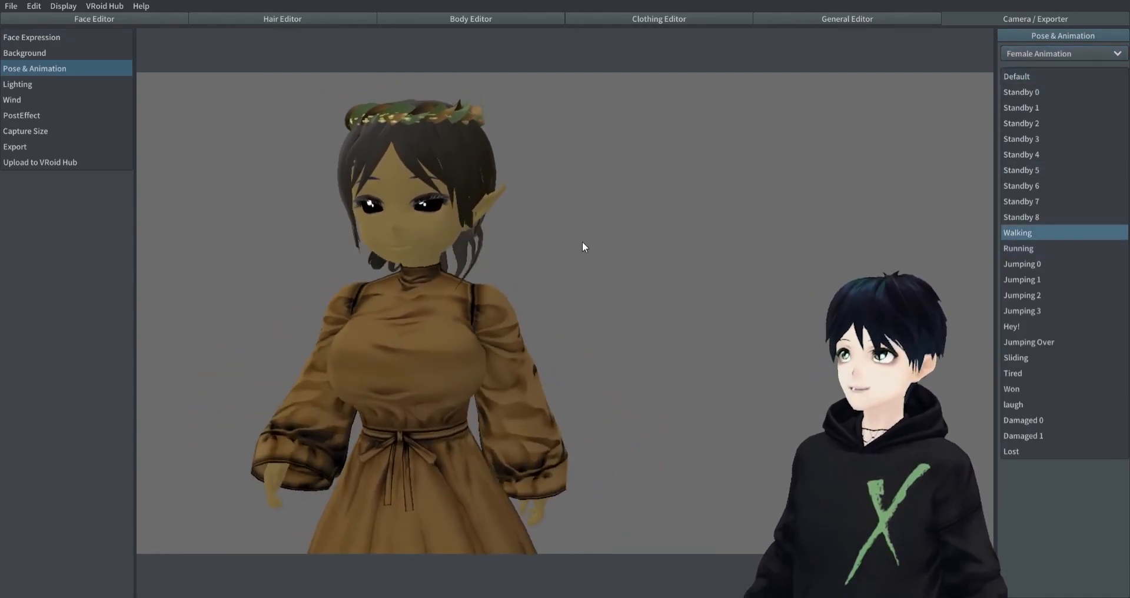